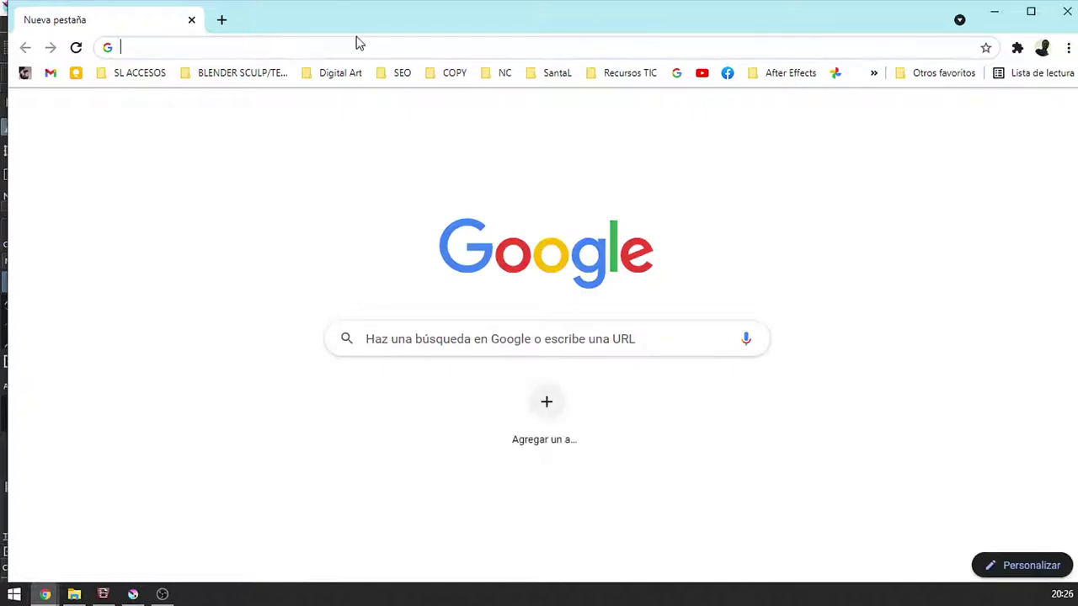
Go to krita.org/es and list all available Krita 4.4.3 download versions.
{"action": "type", "text": "krita.o"}
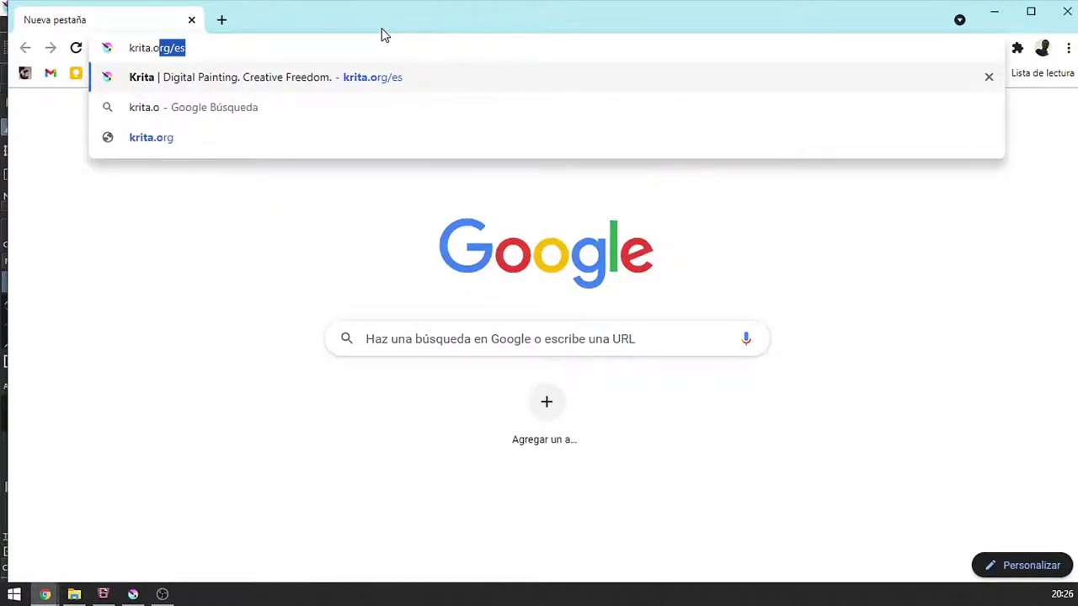
{"action": "key", "text": "Return"}
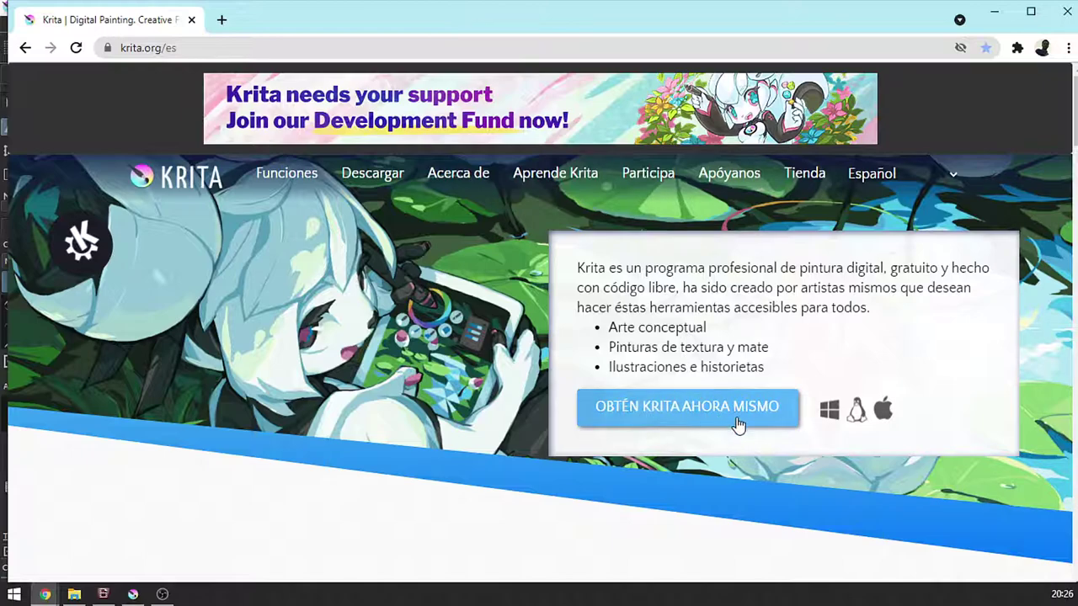
{"action": "left_click", "coordinate": [704, 425]}
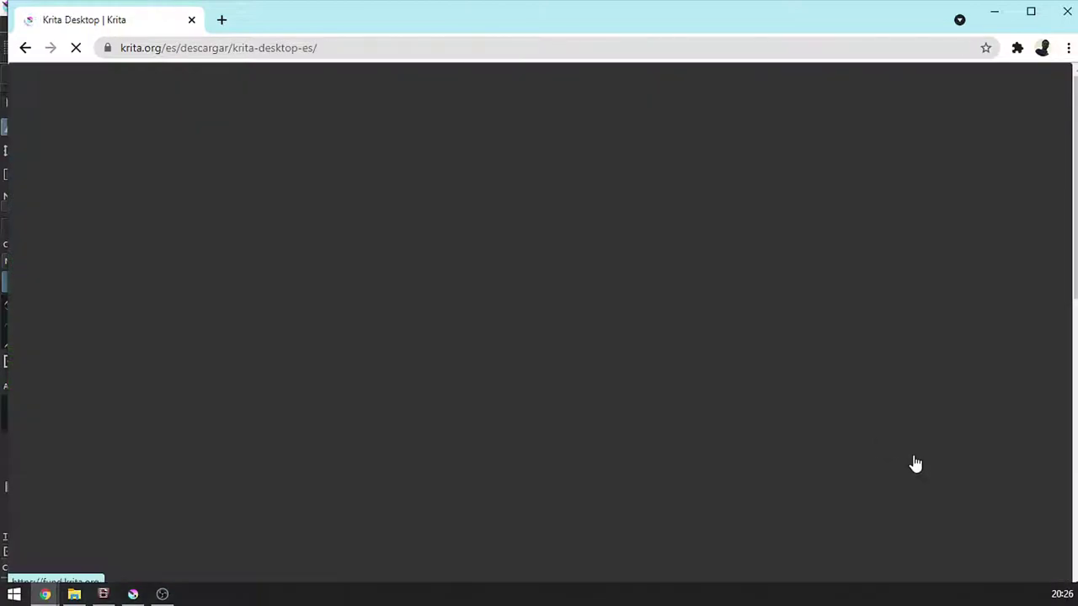
{"action": "scroll", "coordinate": [247, 291], "scroll_direction": "down", "scroll_amount": 1}
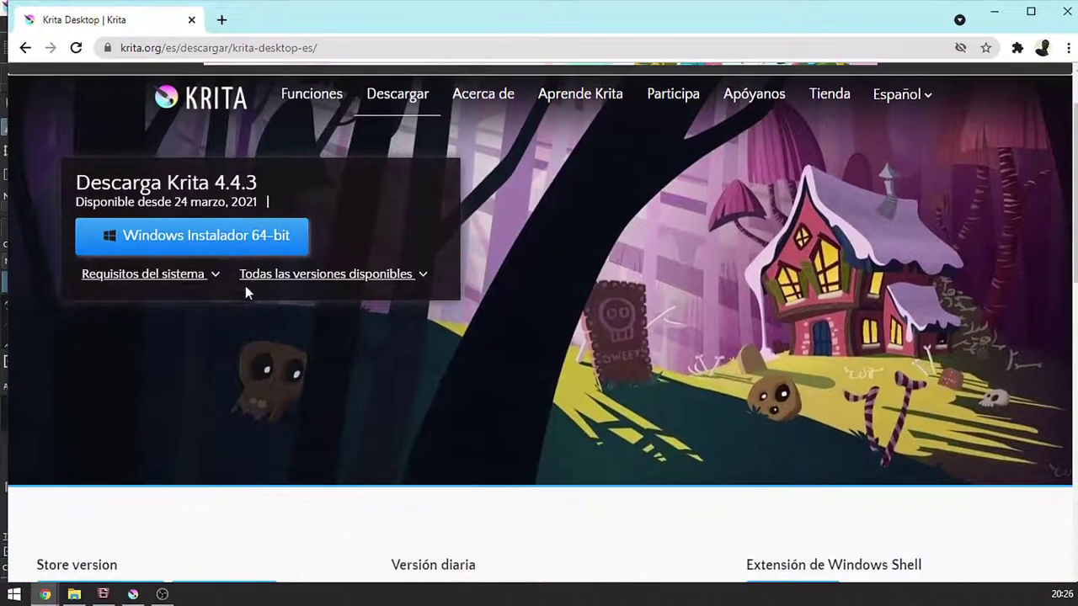
{"action": "left_click", "coordinate": [274, 275]}
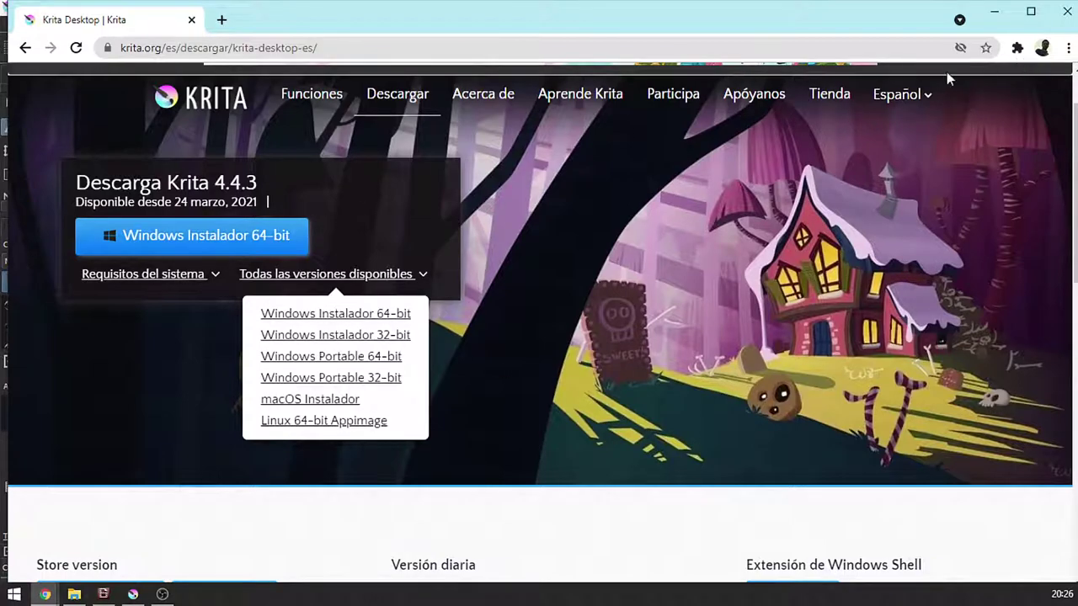
Close Chrome to return to the Krita window.
{"action": "left_click_drag", "start_coordinate": [160, 48], "coordinate": [285, 48]}
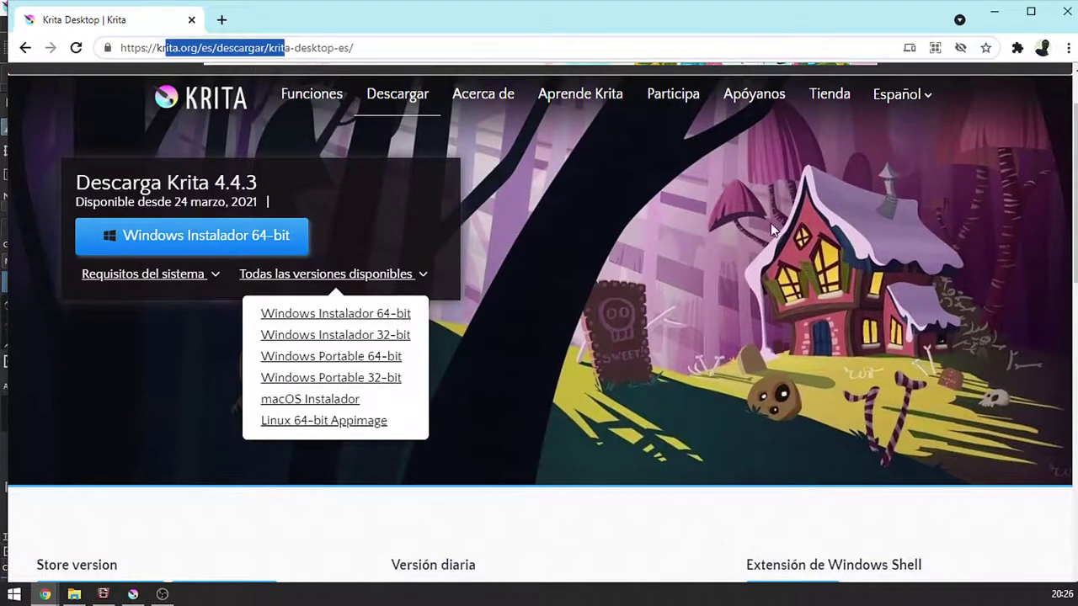
{"action": "left_click", "coordinate": [779, 231]}
{"action": "left_click", "coordinate": [1062, 12]}
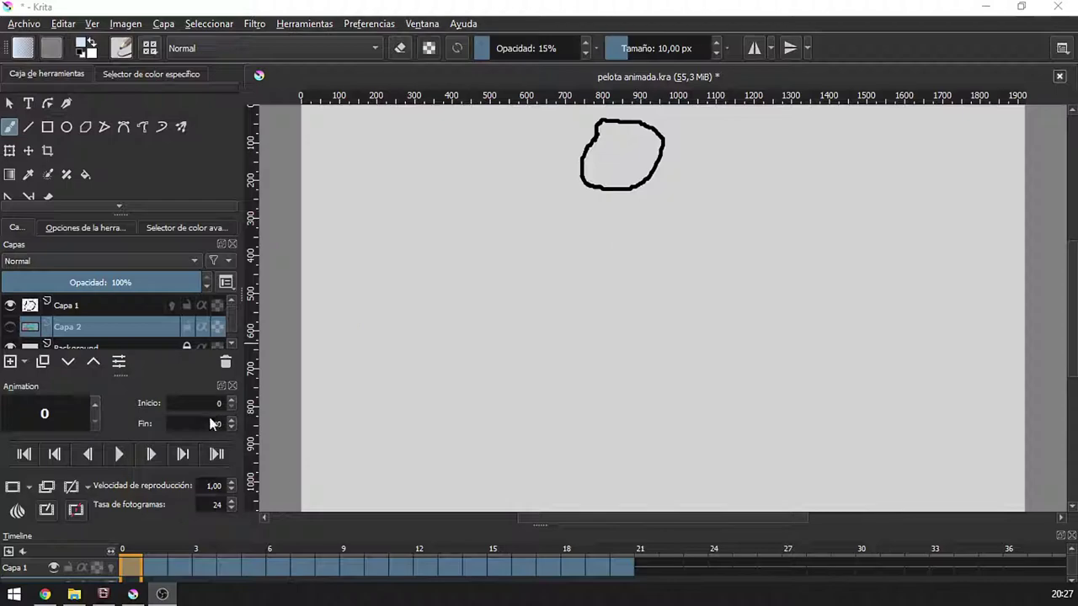
{"action": "left_click", "coordinate": [122, 461]}
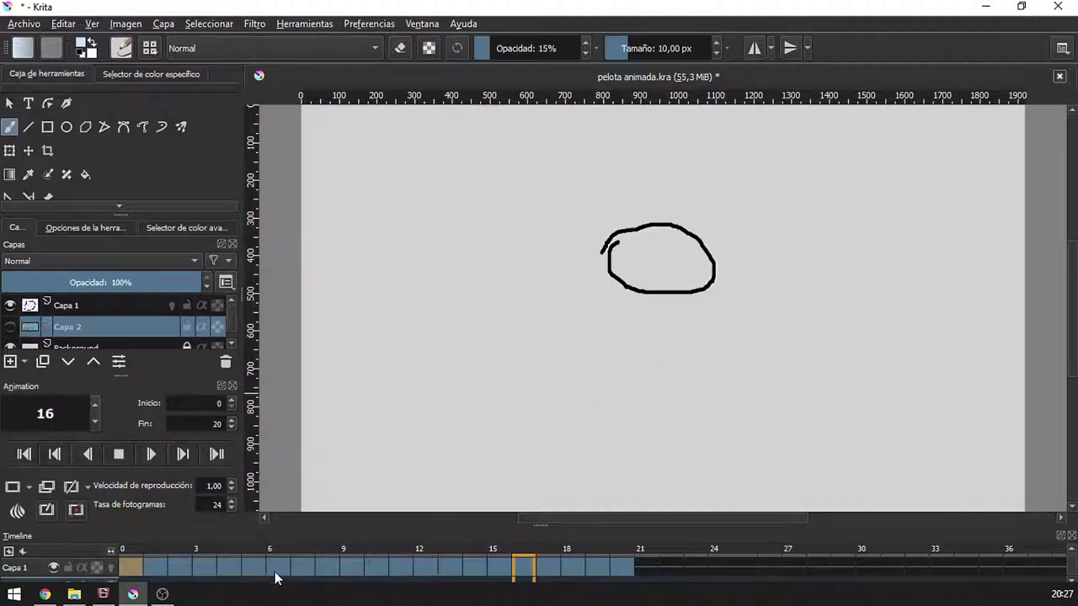
{"action": "left_click", "coordinate": [119, 455]}
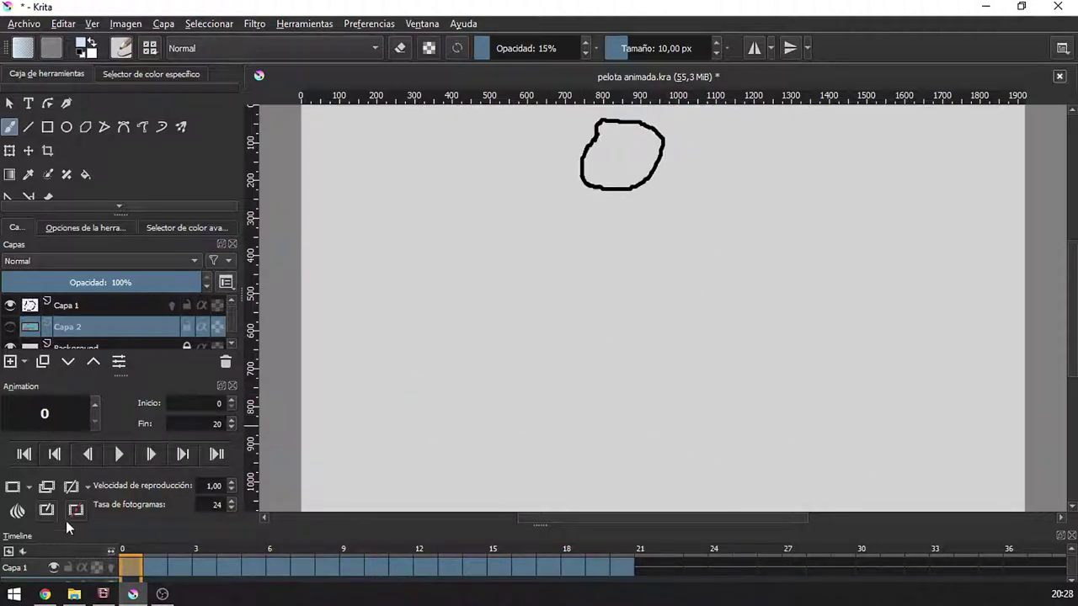
Turn on onion skinning for Capa 1 and step through frames 1 to 3.
{"action": "left_click", "coordinate": [112, 567]}
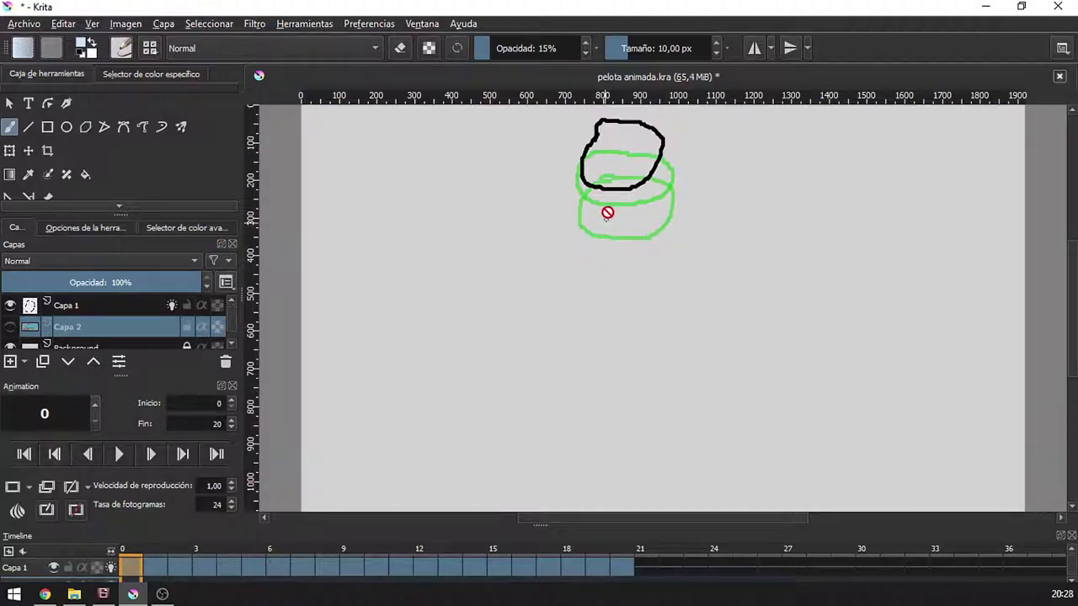
{"action": "left_click", "coordinate": [164, 573]}
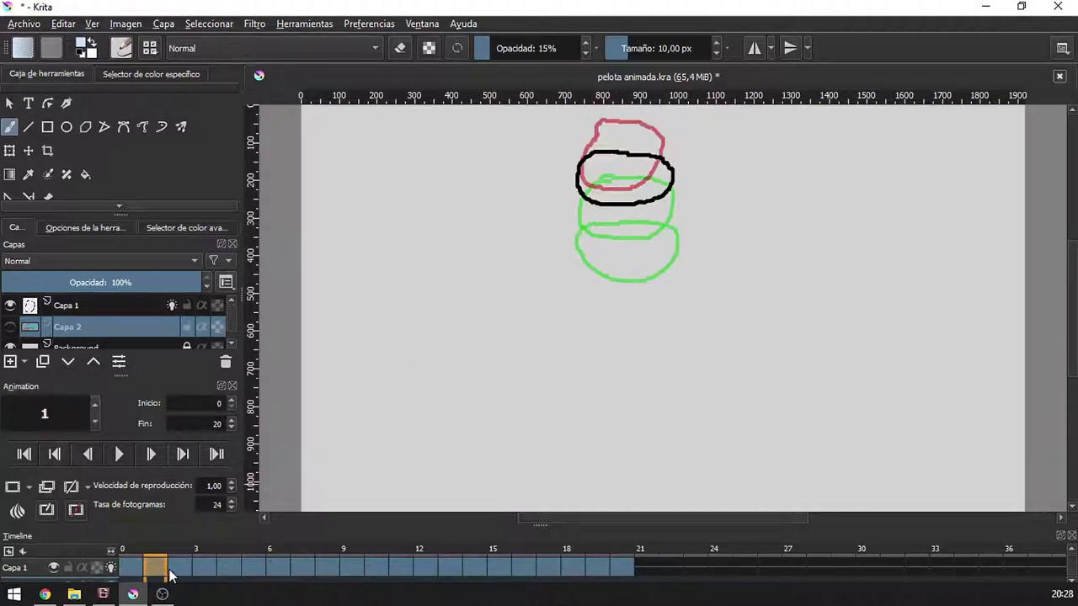
{"action": "left_click", "coordinate": [184, 573]}
{"action": "left_click", "coordinate": [207, 572]}
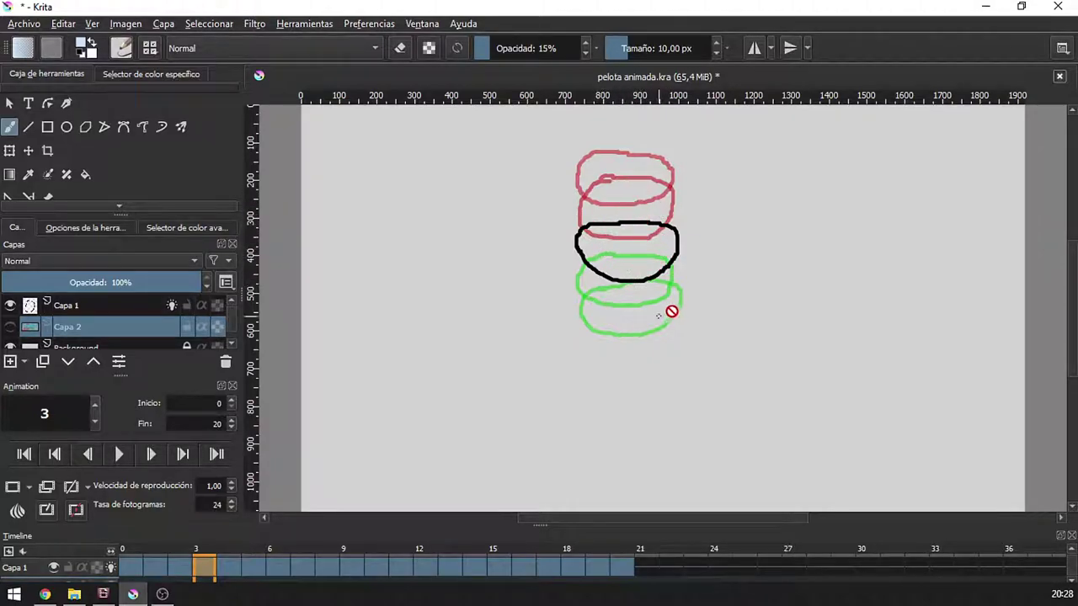
Step the ball animation frame by frame from 4 to 20, then show the workspace list.
{"action": "left_click", "coordinate": [229, 569]}
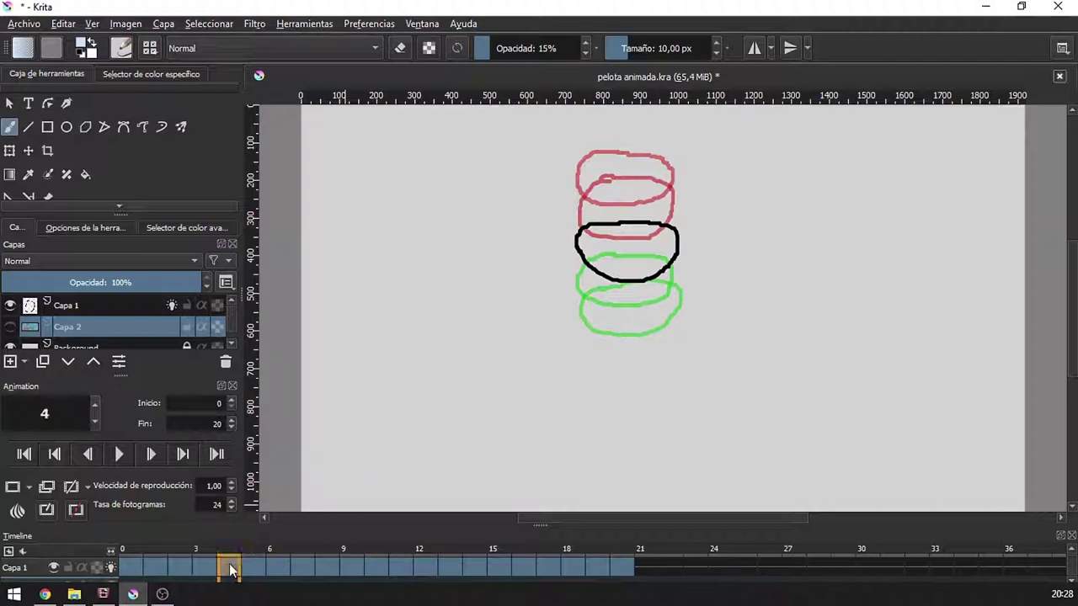
{"action": "left_click", "coordinate": [254, 568]}
{"action": "left_click", "coordinate": [279, 569]}
{"action": "left_click", "coordinate": [305, 568]}
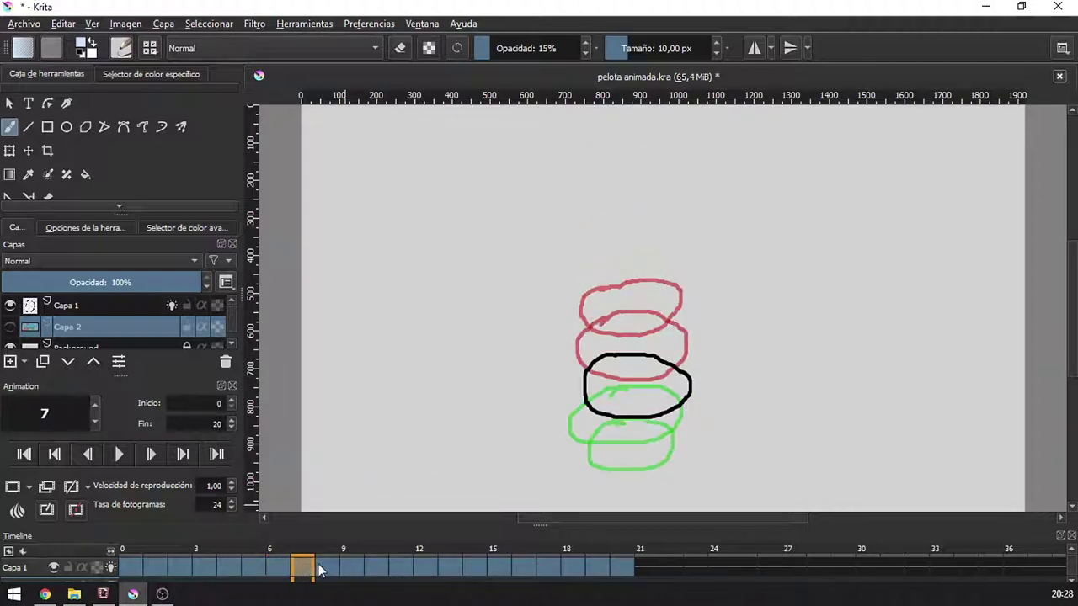
{"action": "left_click", "coordinate": [329, 568]}
{"action": "left_click", "coordinate": [354, 569]}
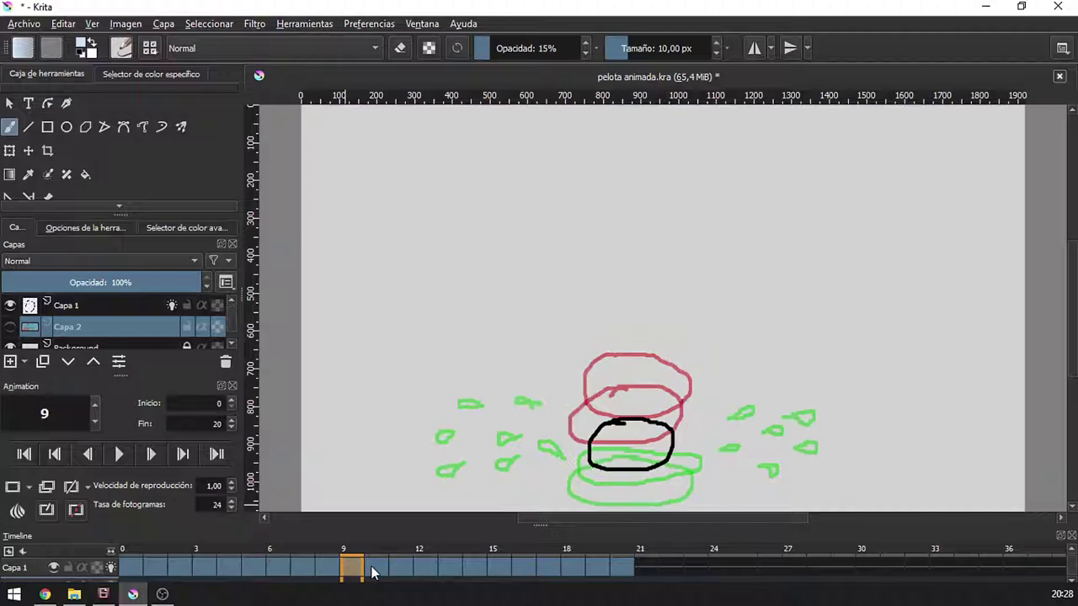
{"action": "left_click", "coordinate": [378, 568]}
{"action": "left_click", "coordinate": [403, 569]}
{"action": "left_click", "coordinate": [432, 568]}
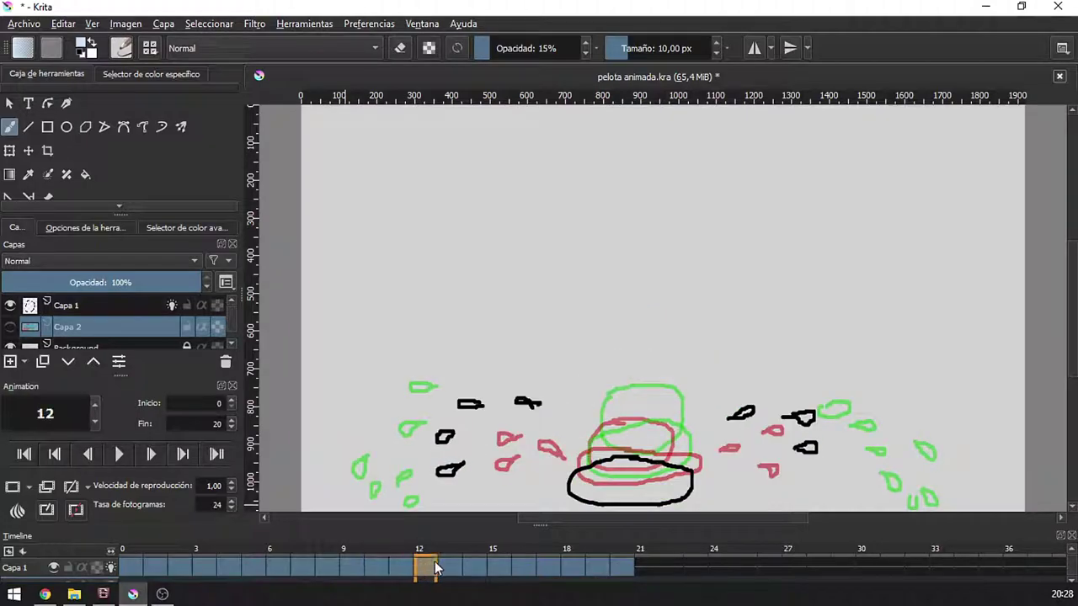
{"action": "left_click", "coordinate": [455, 570]}
{"action": "left_click", "coordinate": [475, 570]}
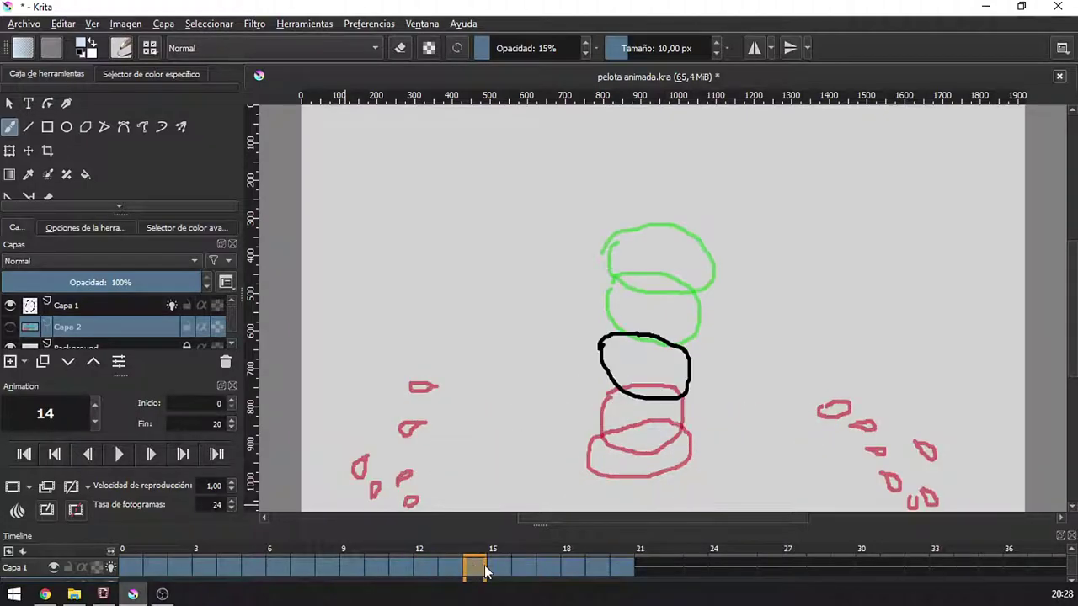
{"action": "left_click", "coordinate": [499, 570]}
{"action": "left_click", "coordinate": [527, 570]}
{"action": "left_click", "coordinate": [551, 570]}
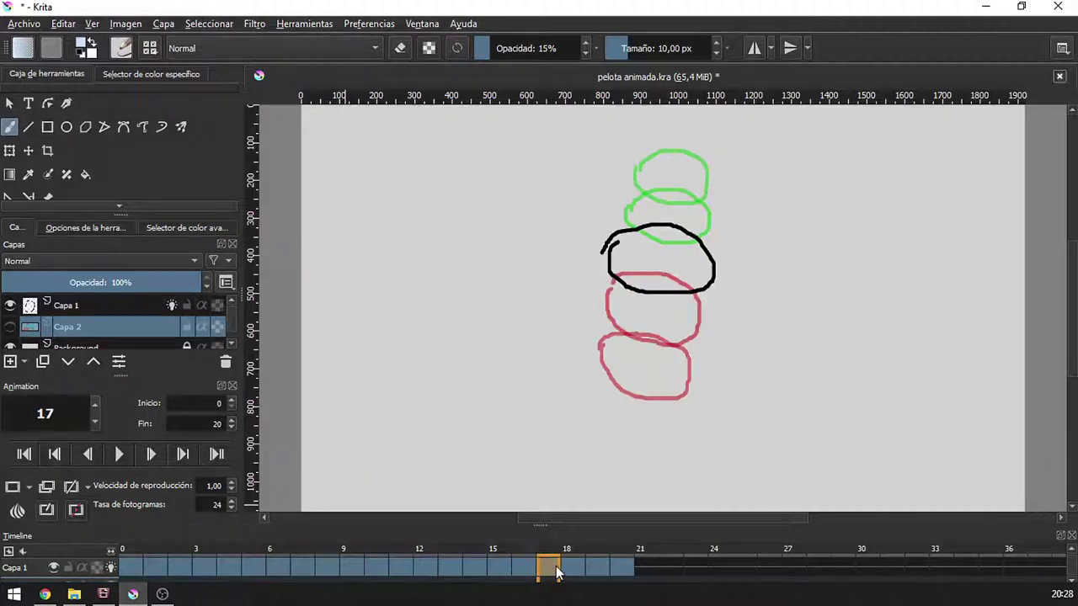
{"action": "left_click", "coordinate": [575, 571]}
{"action": "left_click", "coordinate": [598, 571]}
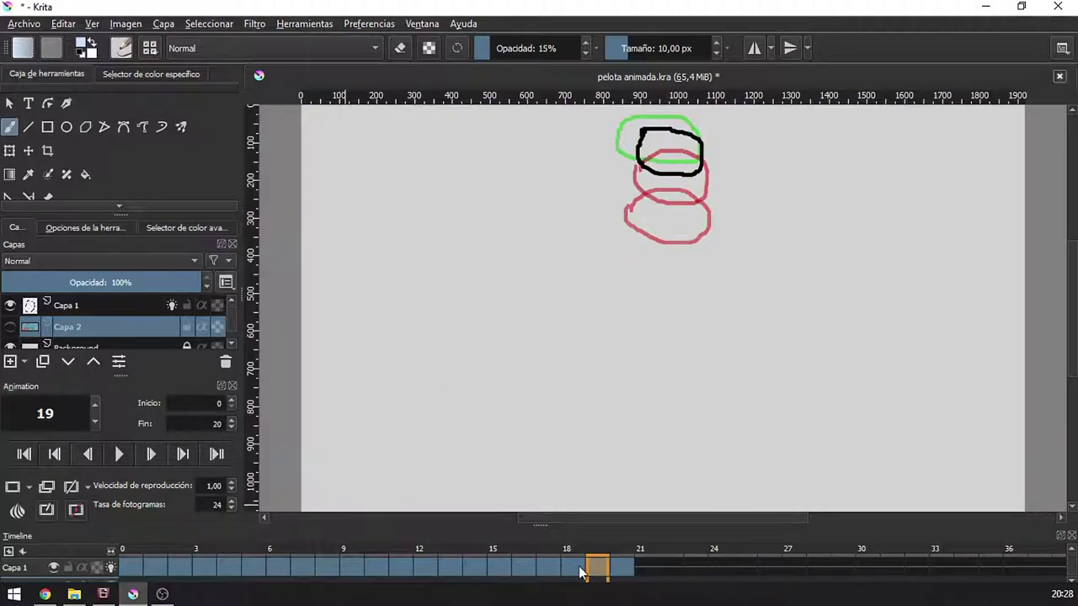
{"action": "left_click", "coordinate": [622, 570]}
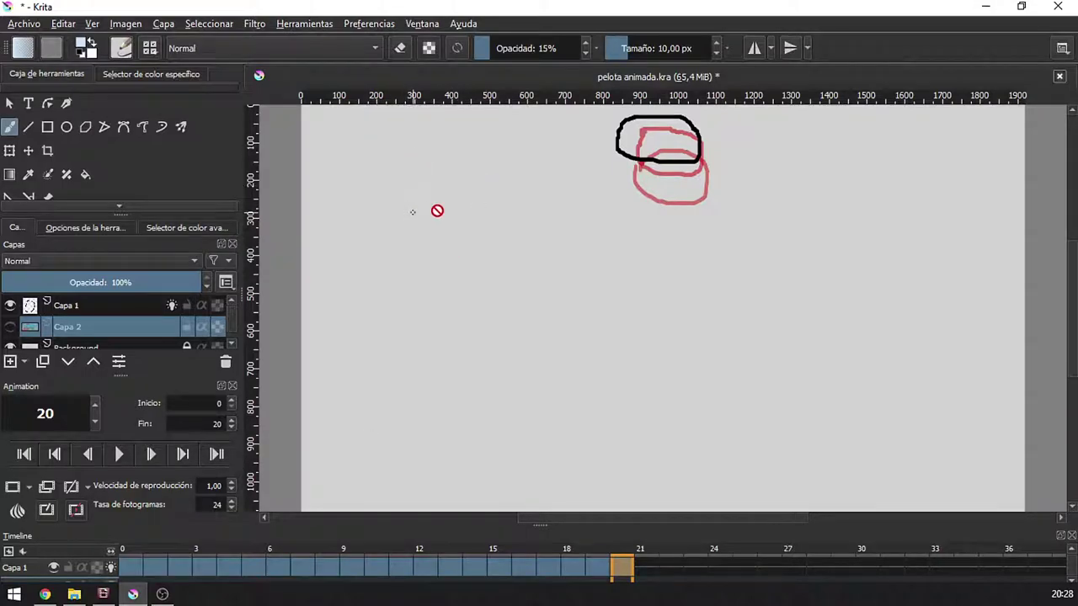
{"action": "left_click", "coordinate": [431, 27]}
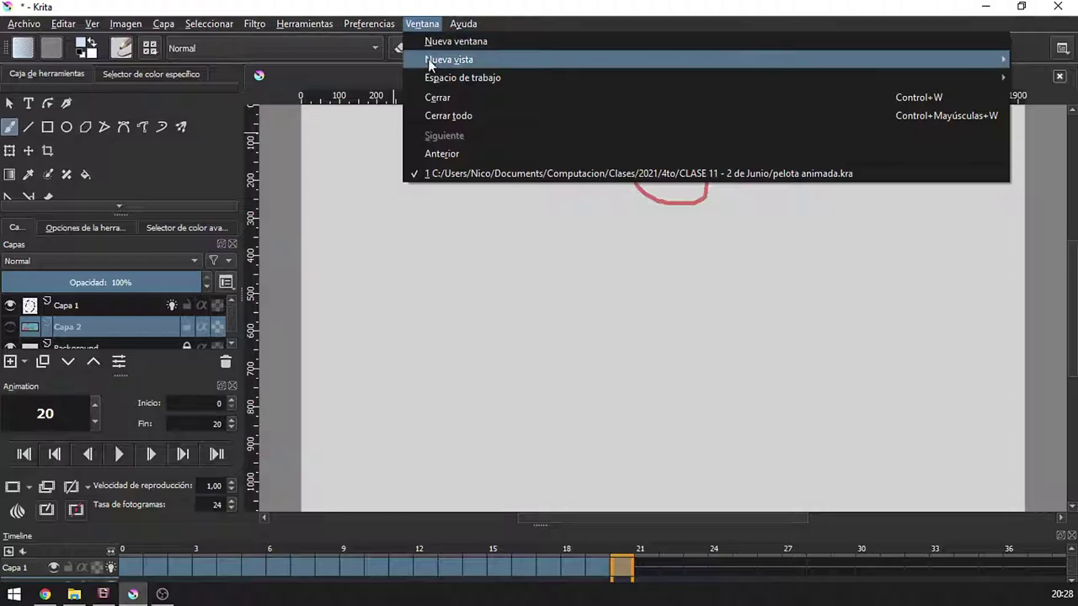
{"action": "mouse_move", "coordinate": [462, 78]}
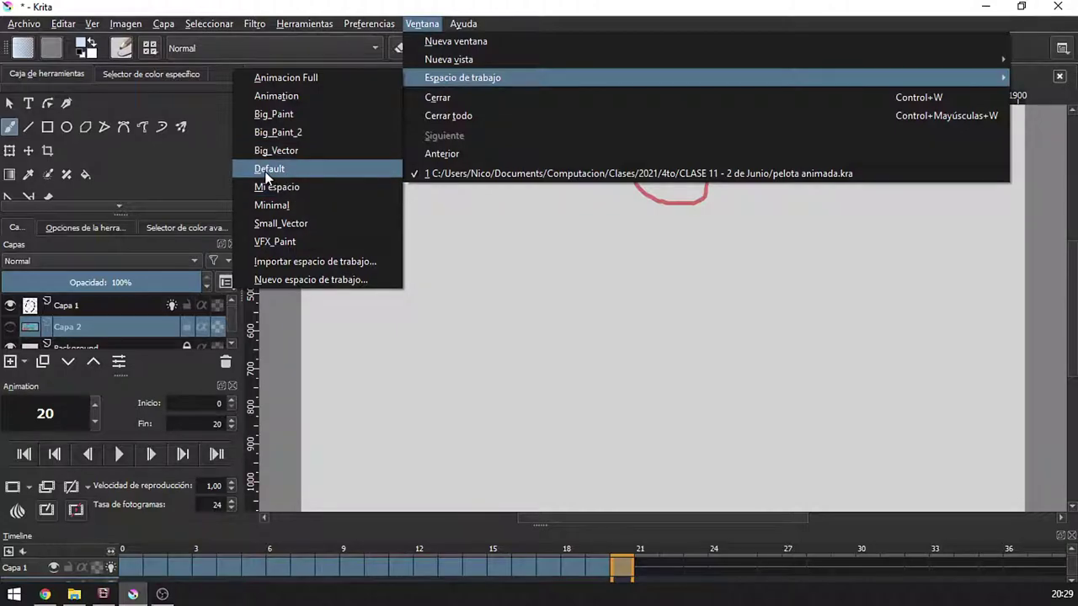
Switch to the Default workspace, then apply the Animation workspace.
{"action": "left_click", "coordinate": [297, 173]}
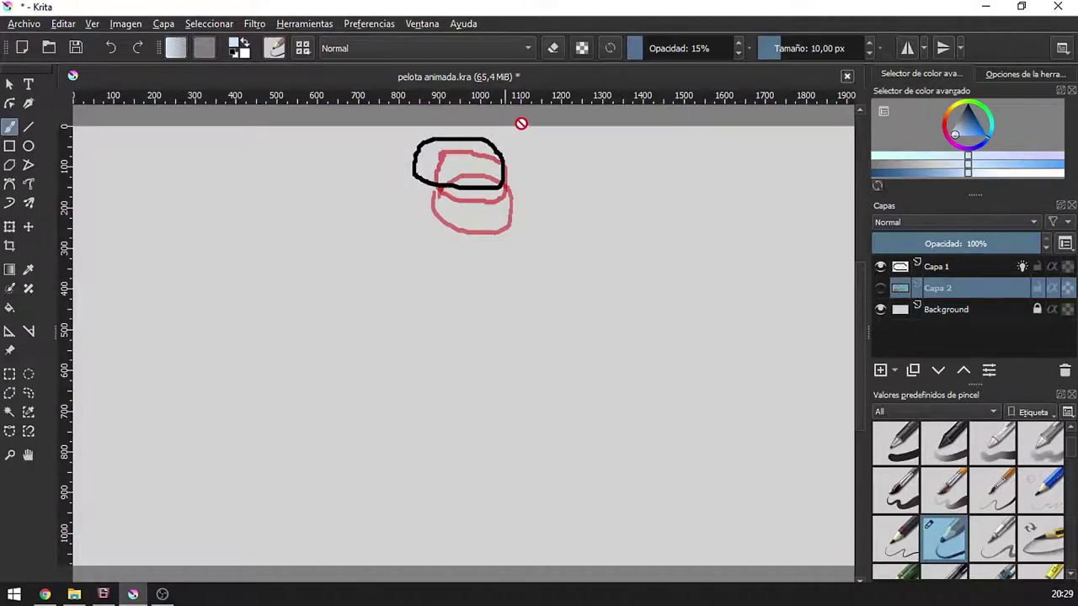
{"action": "left_click", "coordinate": [425, 26]}
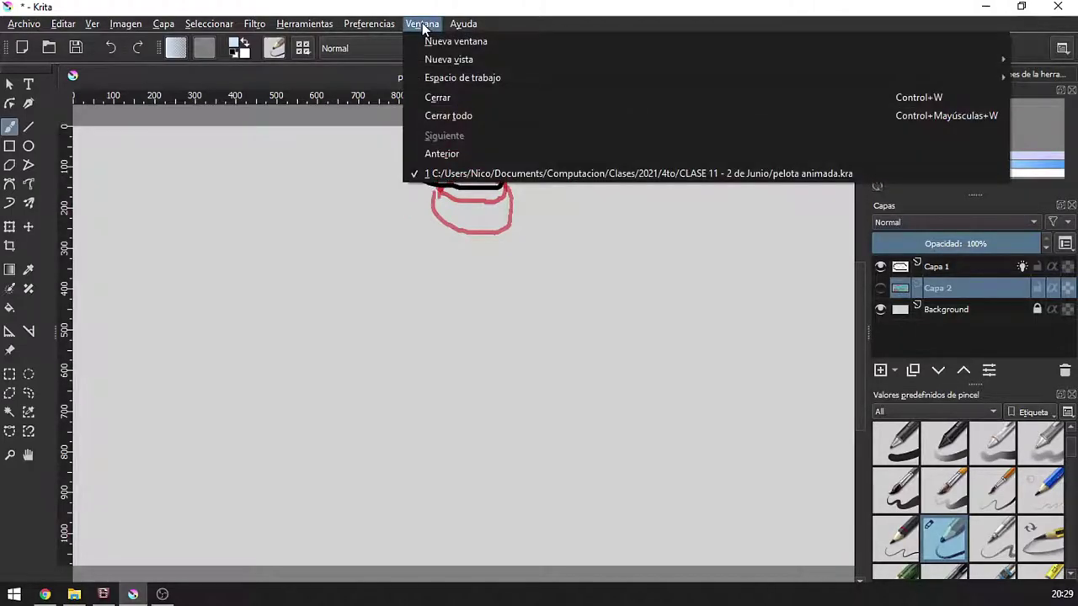
{"action": "mouse_move", "coordinate": [462, 78]}
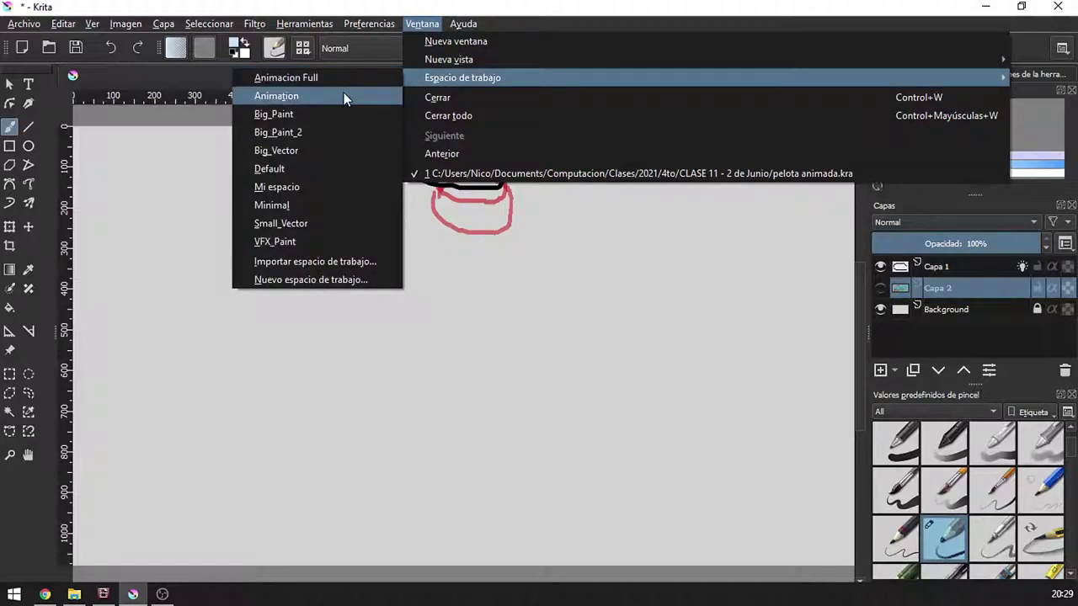
{"action": "left_click", "coordinate": [270, 99]}
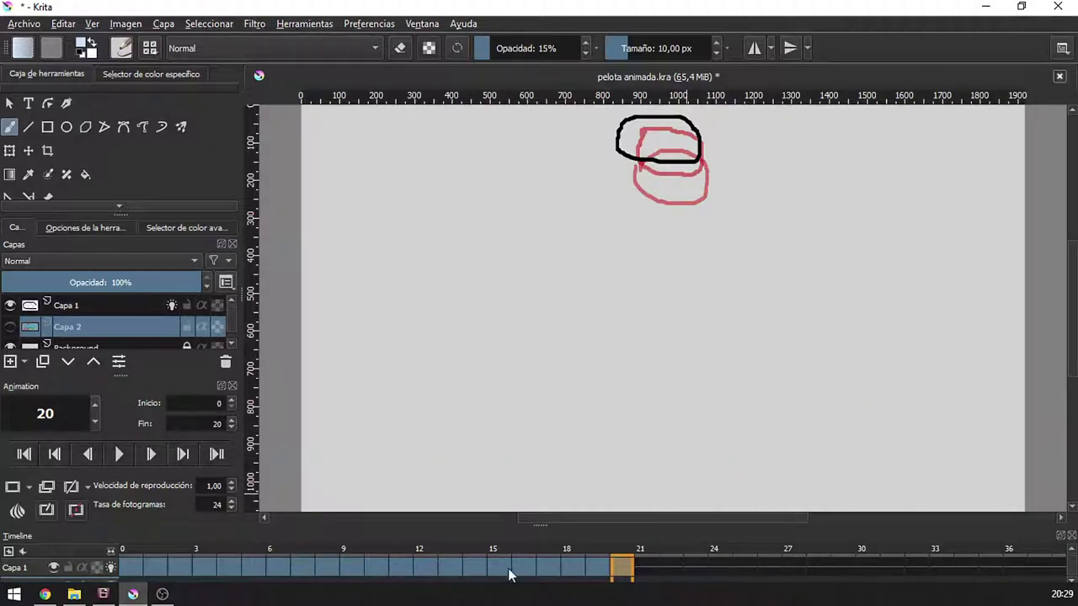
Enable taskbar auto-hide in tablet and desktop modes, then minimize Settings.
{"action": "right_click", "coordinate": [457, 594]}
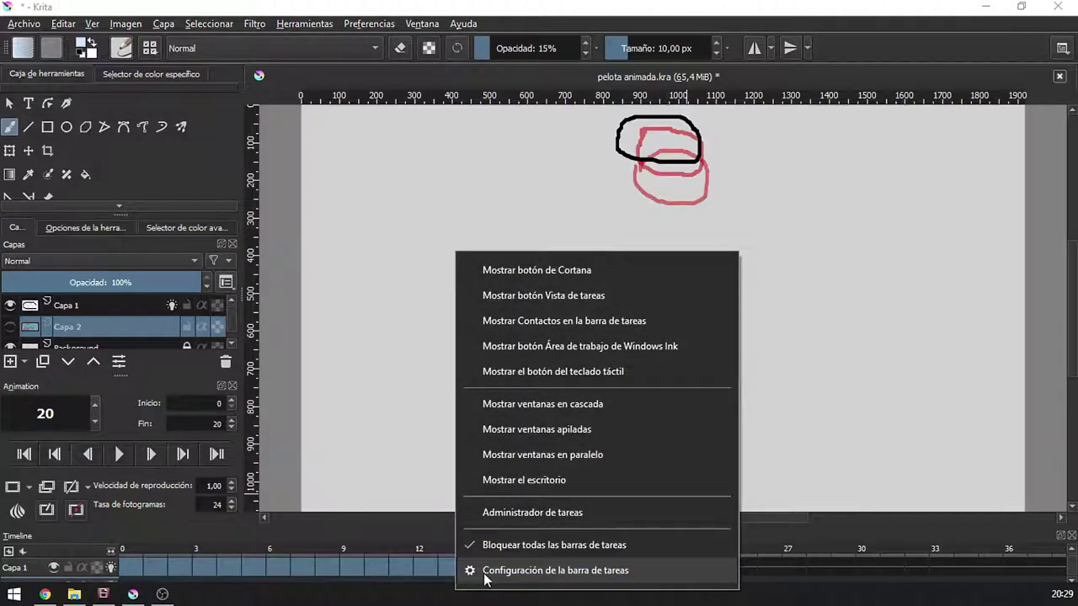
{"action": "left_click", "coordinate": [485, 572]}
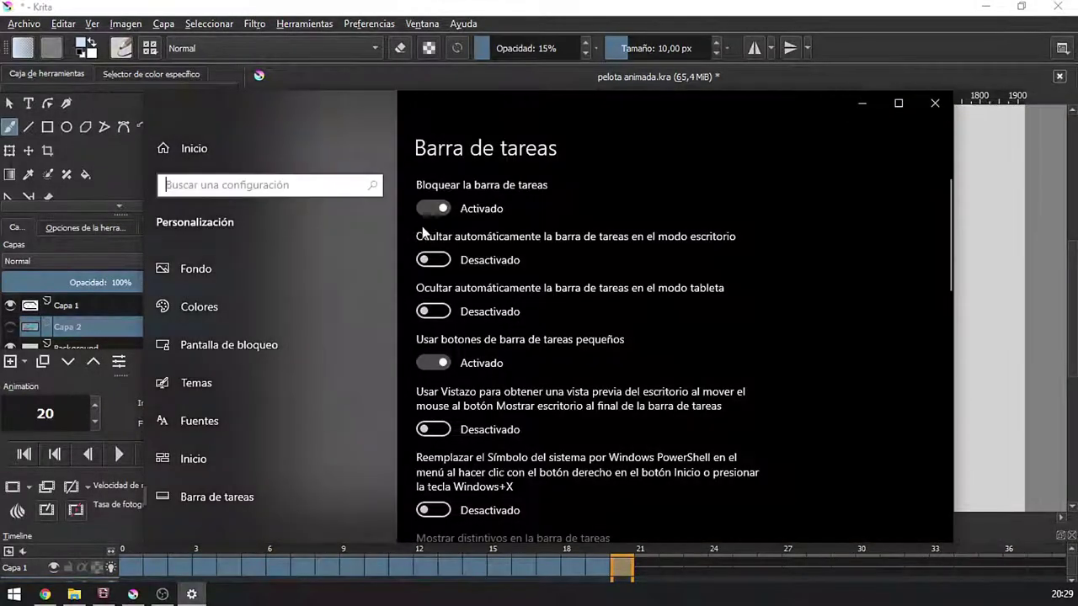
{"action": "left_click", "coordinate": [485, 305]}
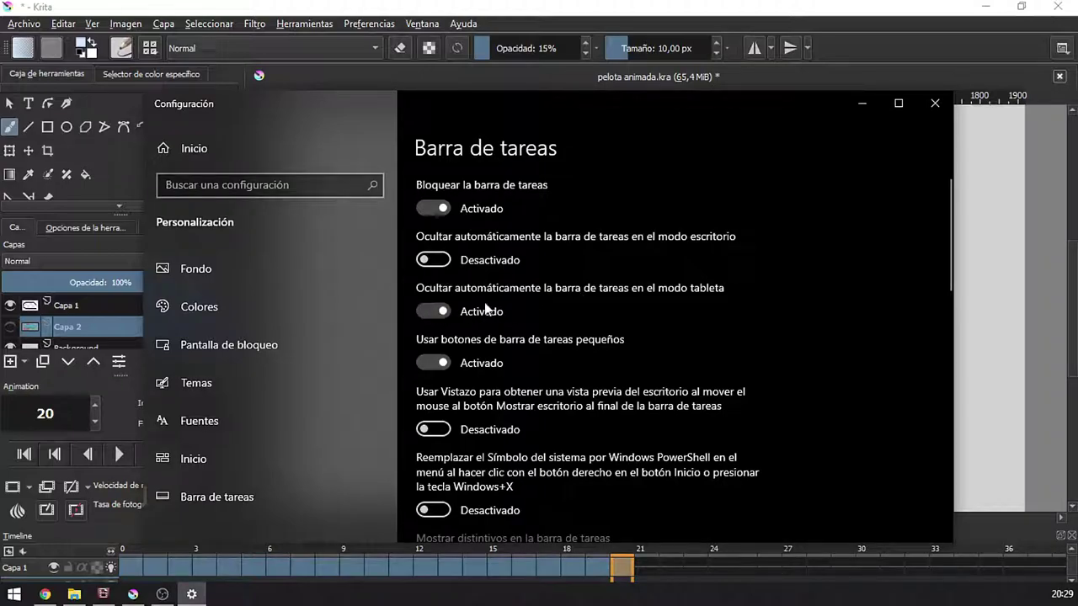
{"action": "left_click", "coordinate": [867, 104]}
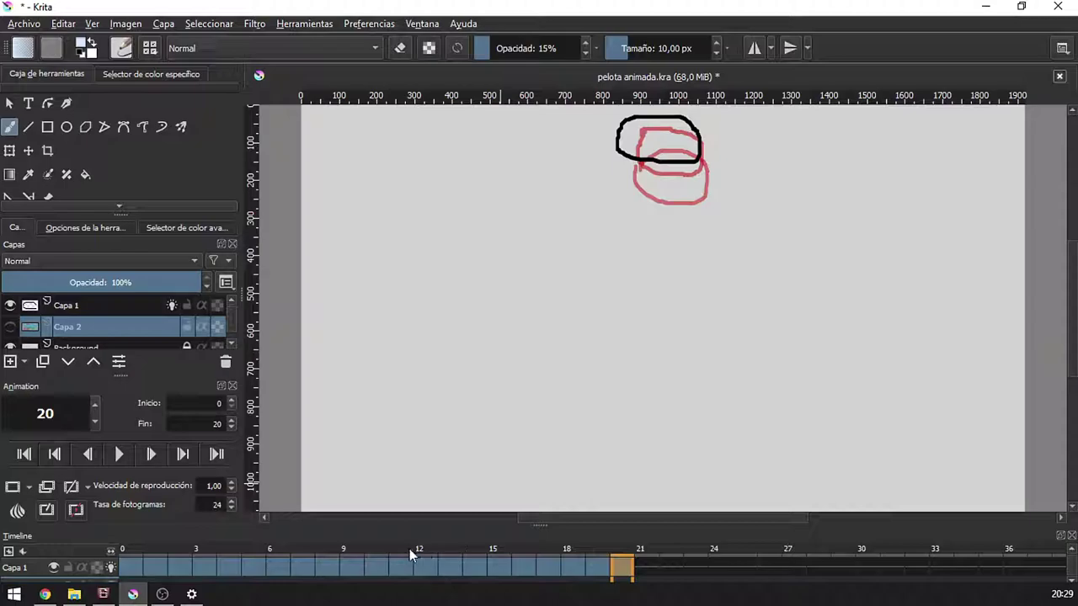
{"action": "left_click", "coordinate": [200, 596]}
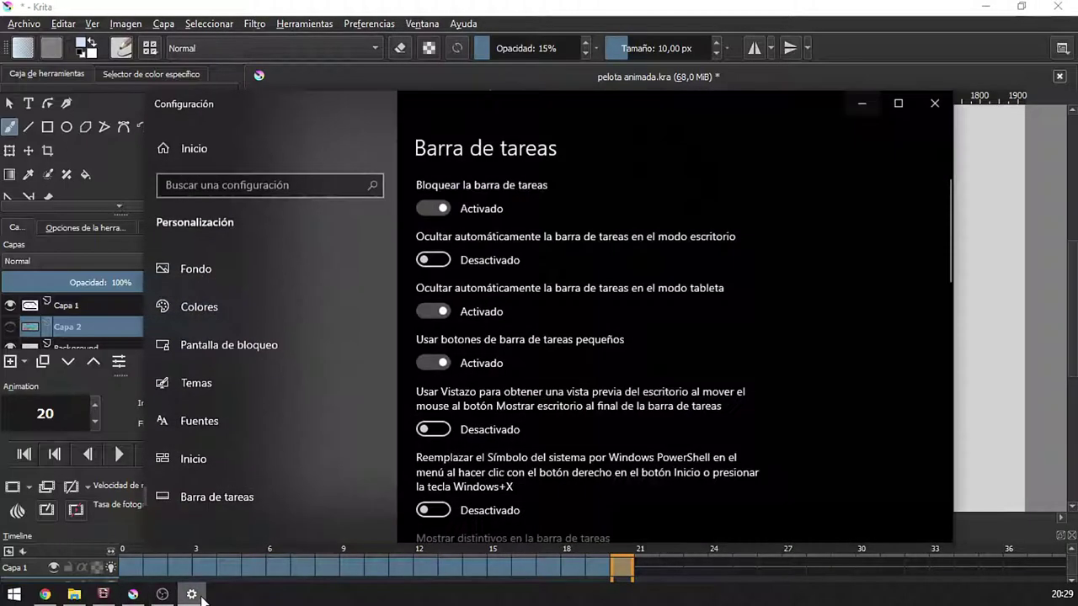
{"action": "double_click", "coordinate": [422, 260]}
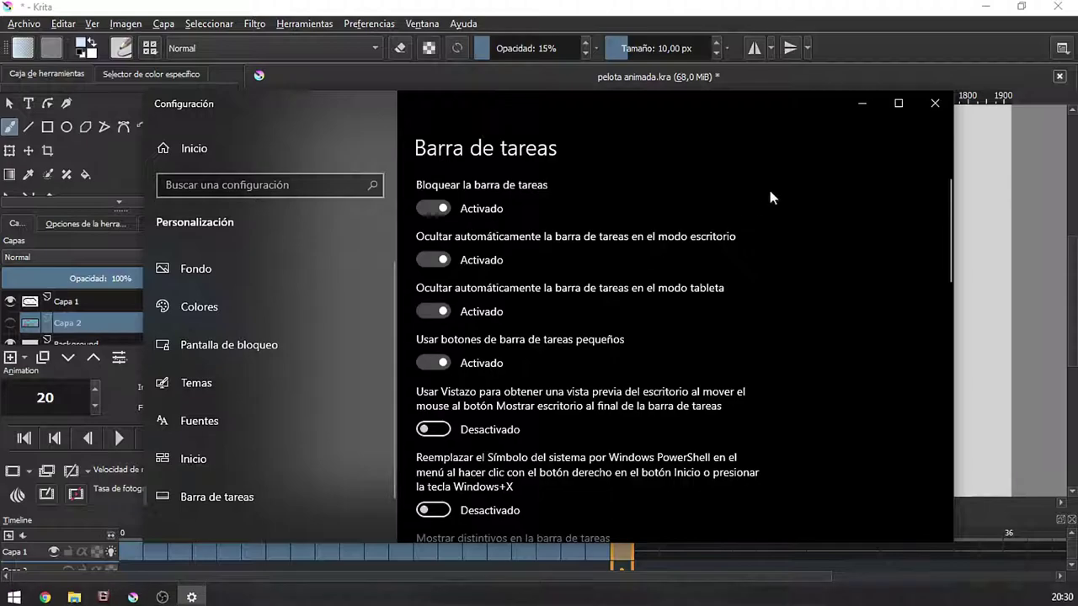
{"action": "left_click", "coordinate": [861, 105]}
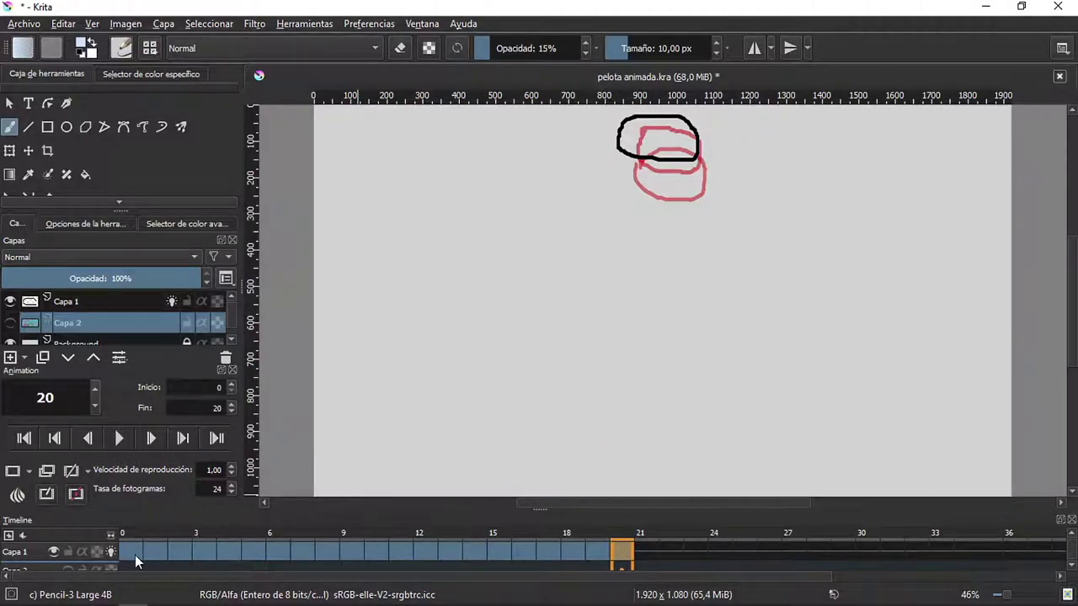
Scrub the ball animation, then close pelota animada, discarding changes.
{"action": "left_click_drag", "start_coordinate": [135, 555], "coordinate": [316, 560]}
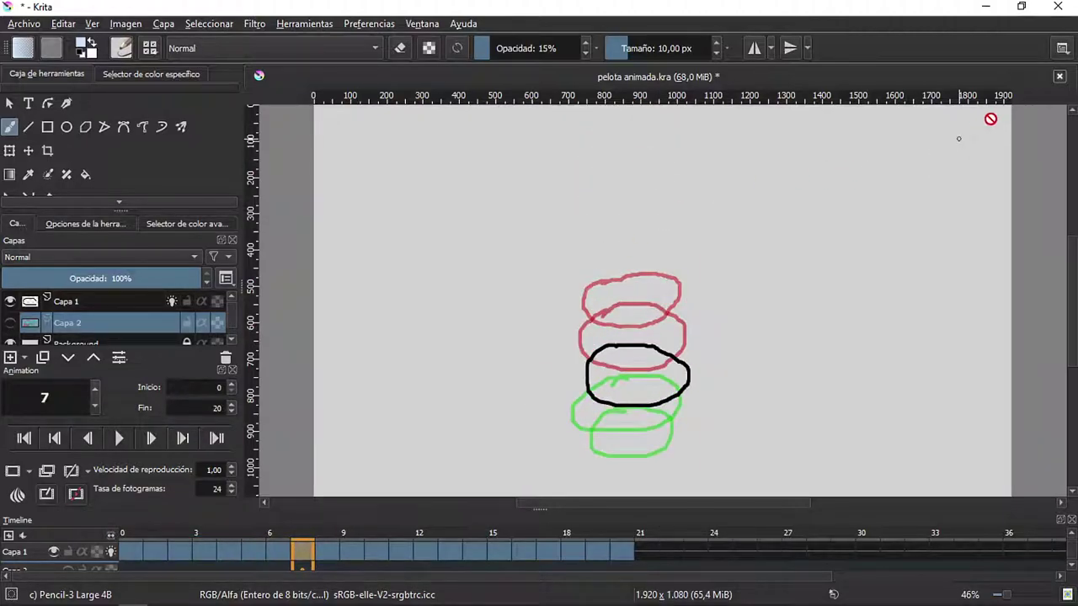
{"action": "left_click", "coordinate": [1059, 76]}
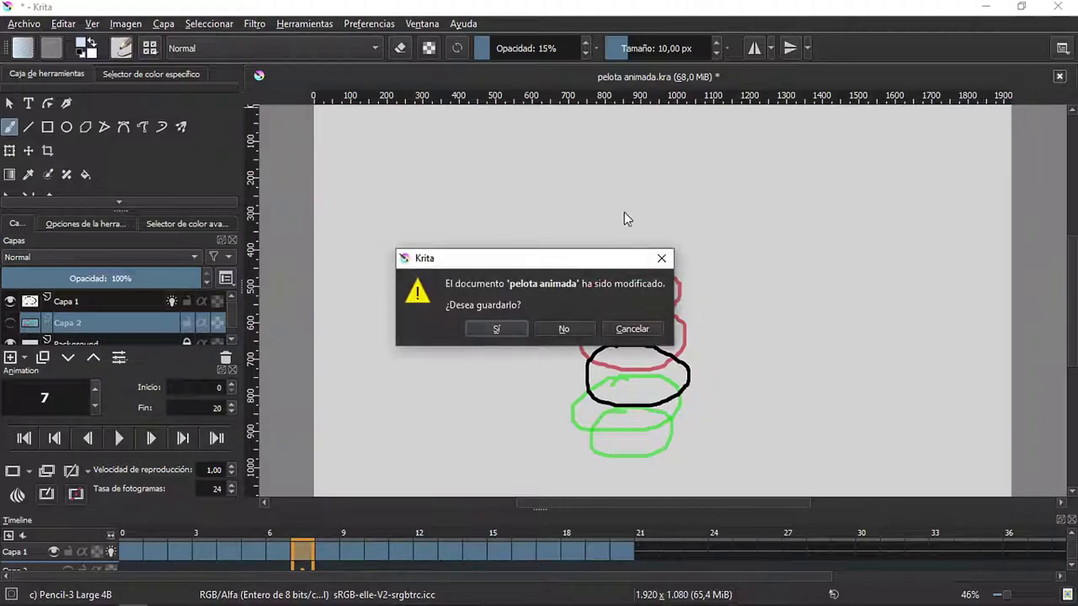
{"action": "left_click", "coordinate": [564, 330]}
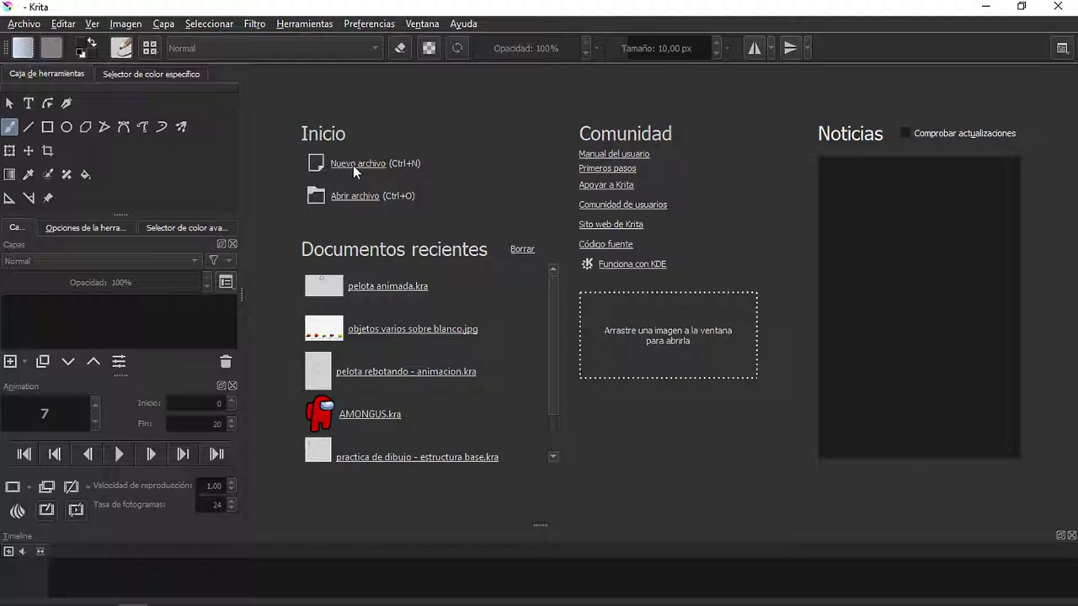
Start a new document via Archivo > Nuevo and reach its image size settings.
{"action": "left_click", "coordinate": [23, 23]}
{"action": "left_click", "coordinate": [37, 42]}
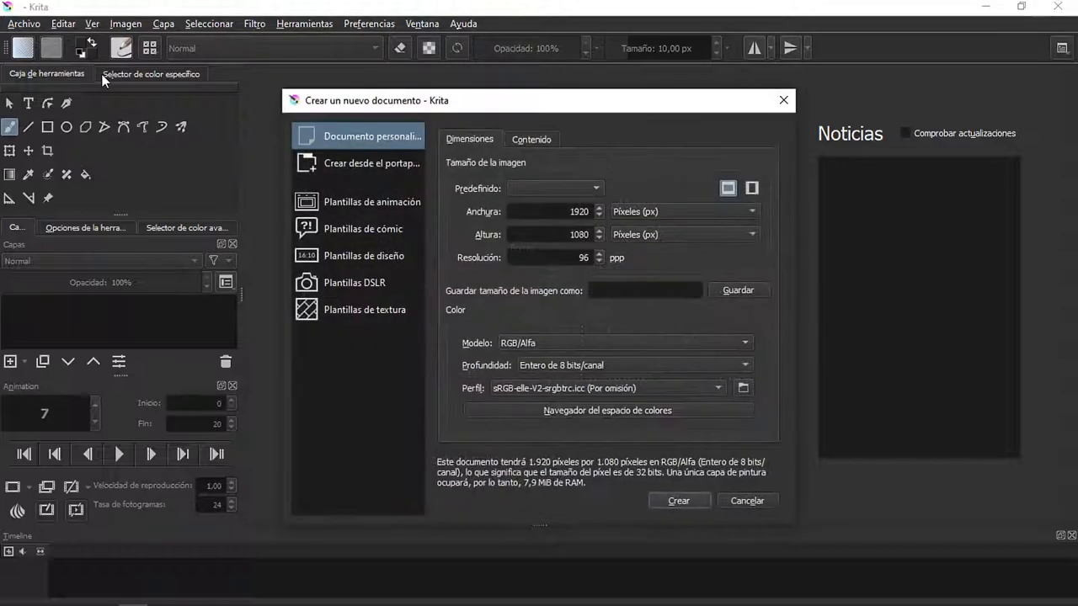
{"action": "left_click_drag", "start_coordinate": [440, 112], "coordinate": [392, 100]}
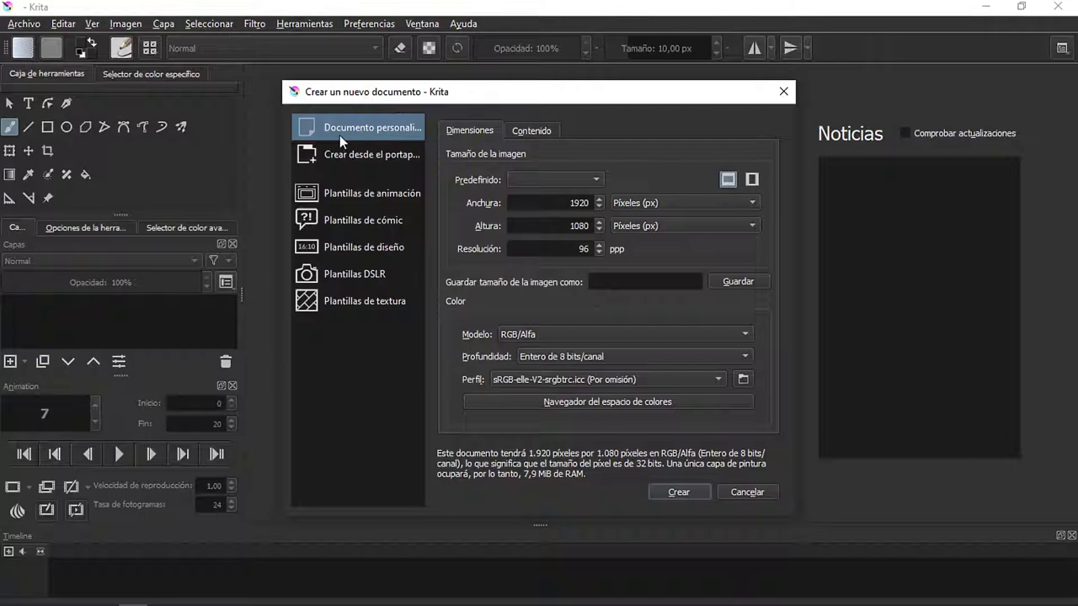
{"action": "left_click", "coordinate": [557, 204]}
{"action": "key", "text": "Tab"}
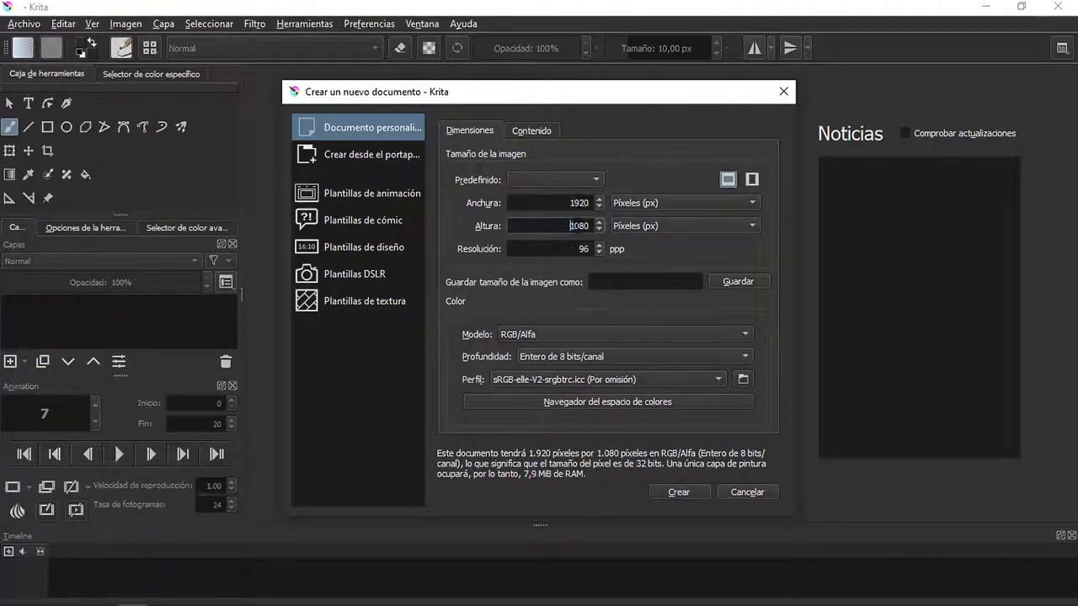
{"action": "key", "text": "Tab"}
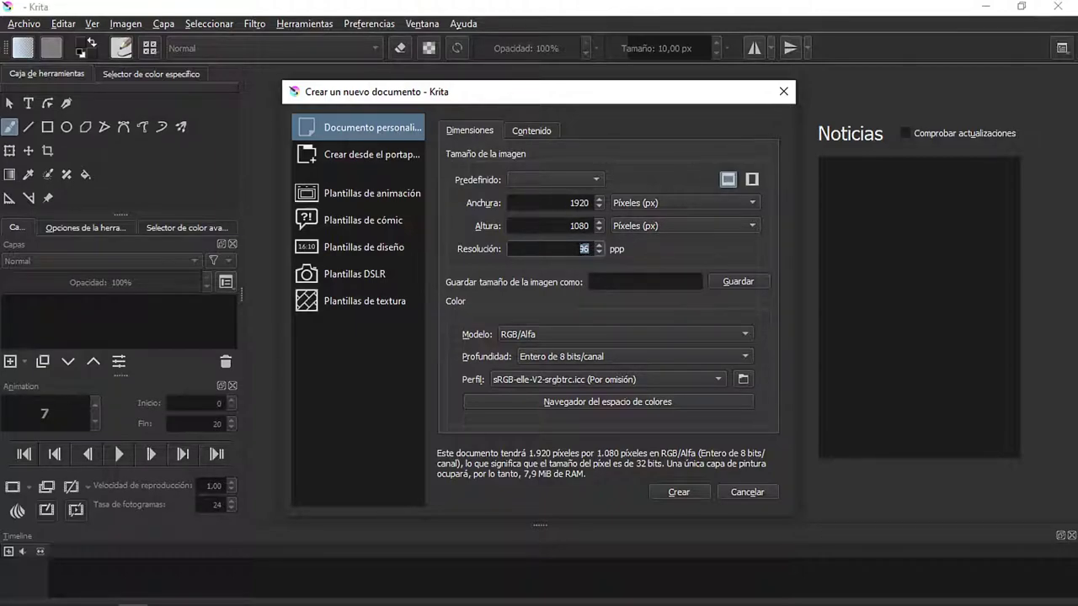
Create a landscape 1920 × 1080 px document at 96 ppp.
{"action": "left_click", "coordinate": [579, 203]}
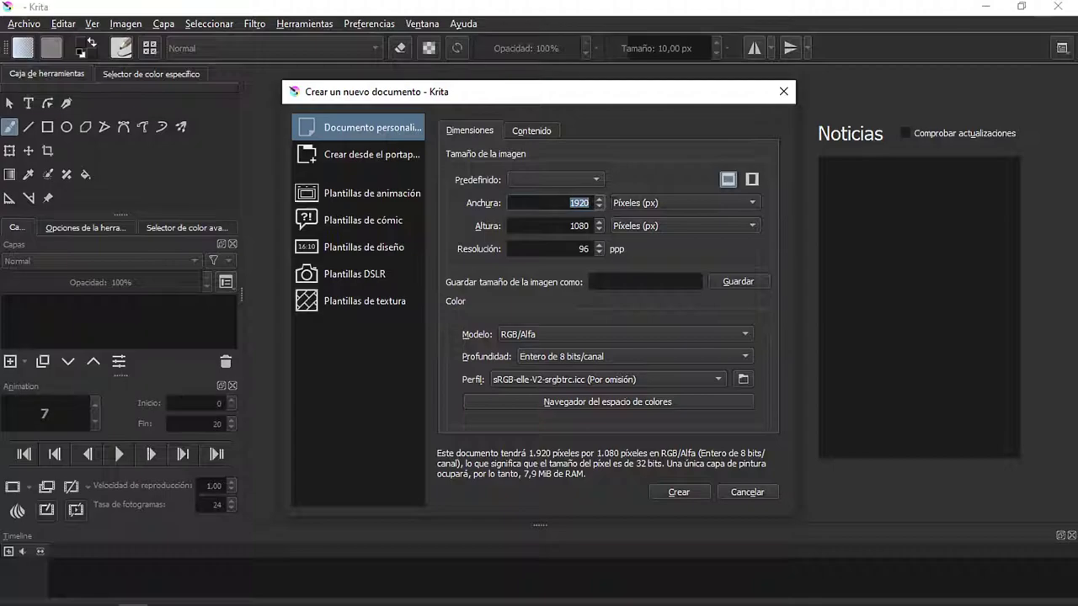
{"action": "left_click", "coordinate": [590, 225]}
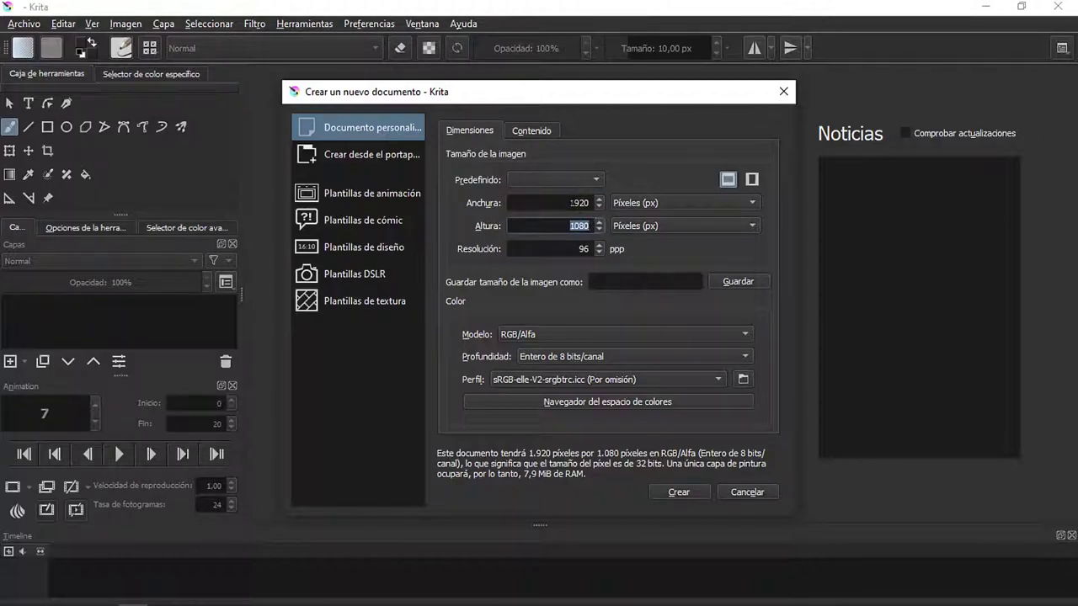
{"action": "left_click", "coordinate": [575, 203]}
{"action": "type", "text": "1520"}
{"action": "key", "text": "Tab"}
{"action": "key", "text": "shift+Tab"}
{"action": "key", "text": "Tab"}
{"action": "key", "text": "Tab"}
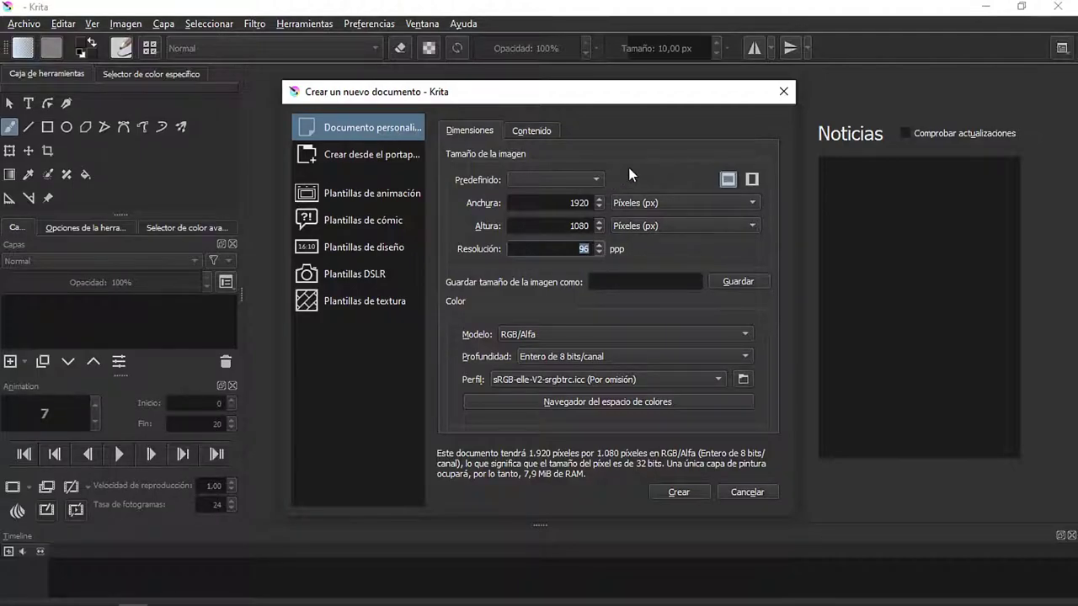
{"action": "left_click", "coordinate": [572, 203]}
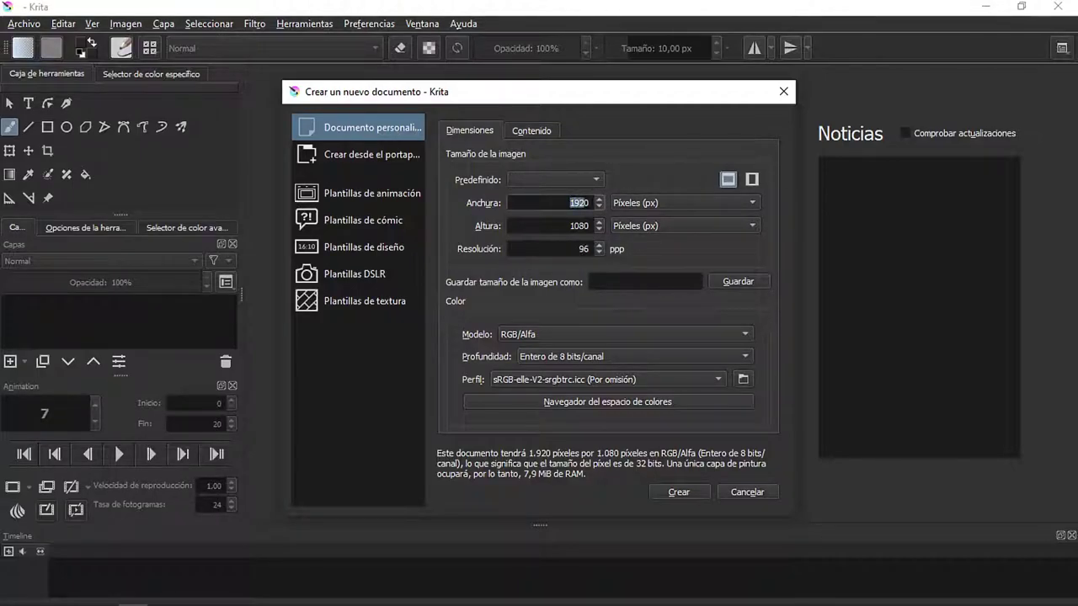
{"action": "key", "text": "Tab"}
{"action": "key", "text": "Tab"}
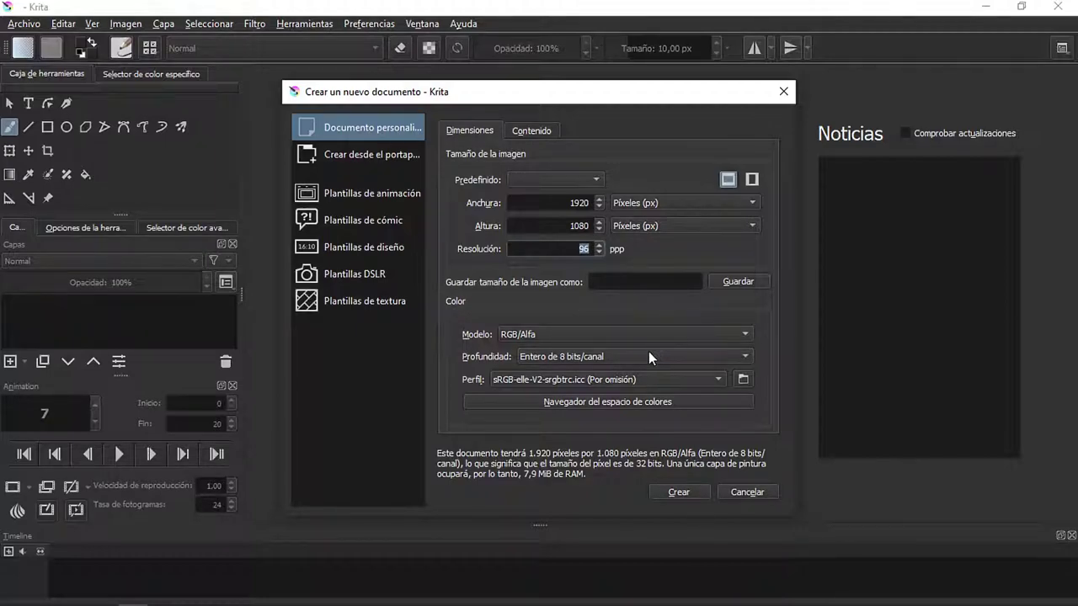
{"action": "left_click", "coordinate": [729, 180]}
{"action": "left_click", "coordinate": [689, 492]}
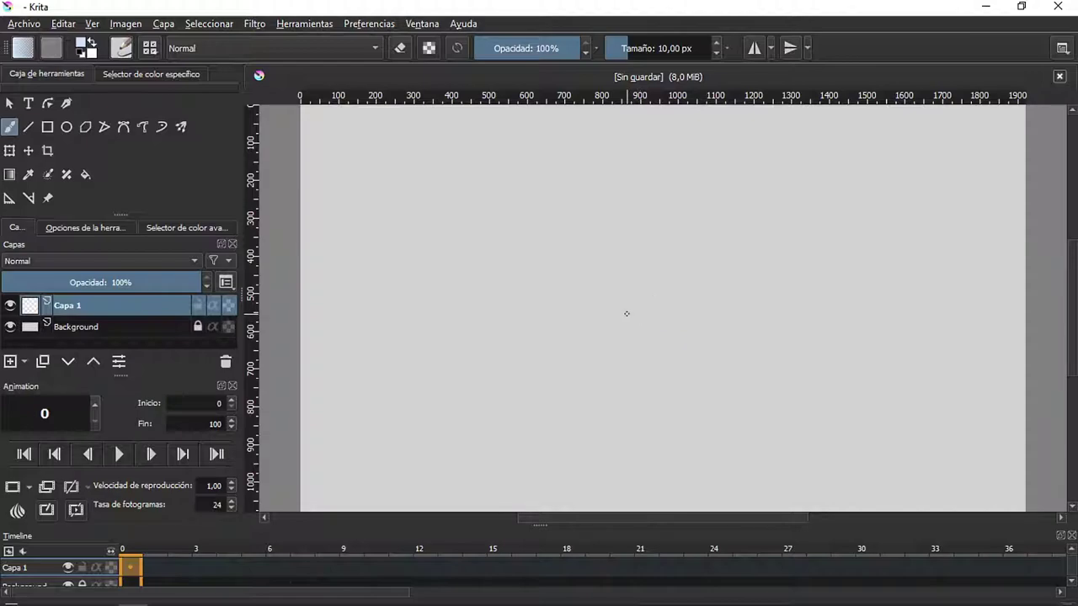
{"action": "scroll", "coordinate": [627, 313], "scroll_direction": "down", "scroll_amount": 1}
{"action": "scroll", "coordinate": [627, 314], "scroll_direction": "up", "scroll_amount": 1}
{"action": "scroll", "coordinate": [627, 313], "scroll_direction": "down", "scroll_amount": 1}
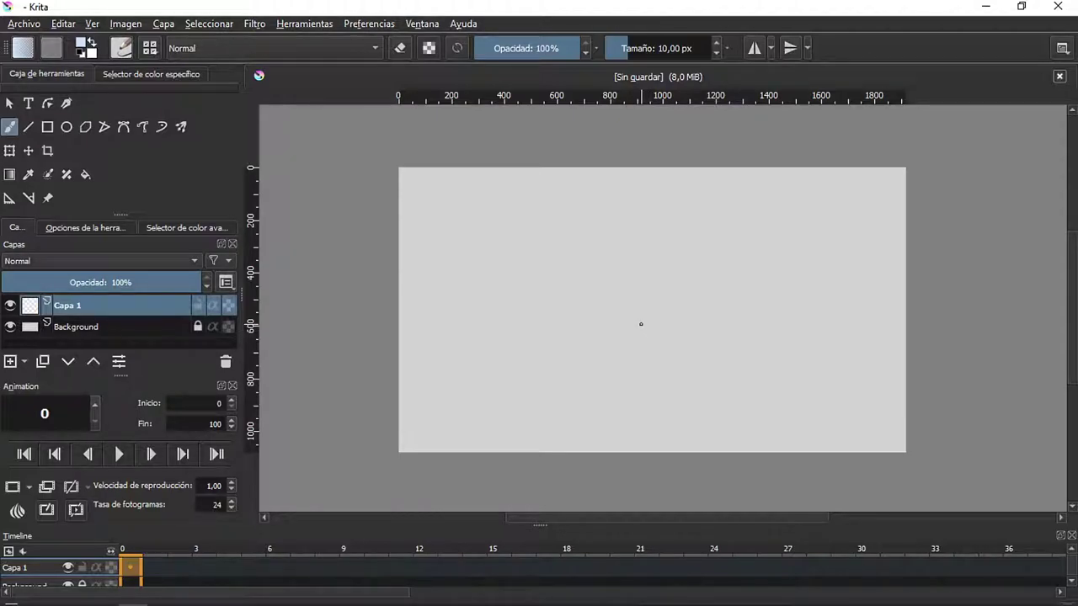
{"action": "scroll", "coordinate": [639, 308], "scroll_direction": "up", "scroll_amount": 3}
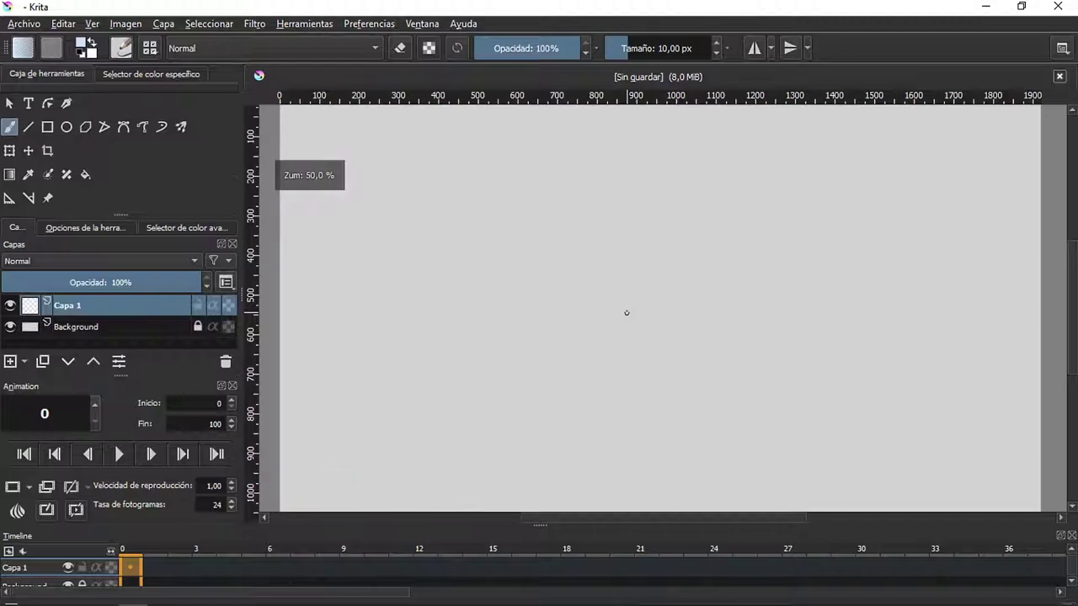
{"action": "scroll", "coordinate": [627, 313], "scroll_direction": "down", "scroll_amount": 3}
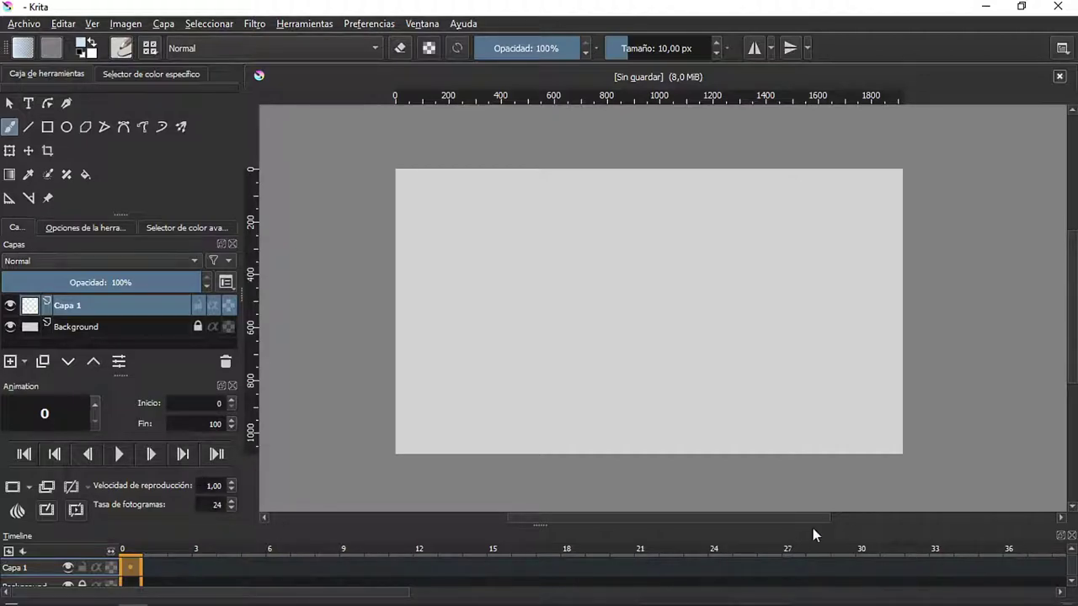
Float the Timeline over the canvas, undoing an accidental Capa 1 keyframe move.
{"action": "mouse_move", "coordinate": [725, 538]}
{"action": "left_mouse_down"}
{"action": "mouse_move", "coordinate": [701, 499]}
{"action": "mouse_move", "coordinate": [740, 319]}
{"action": "left_mouse_up"}
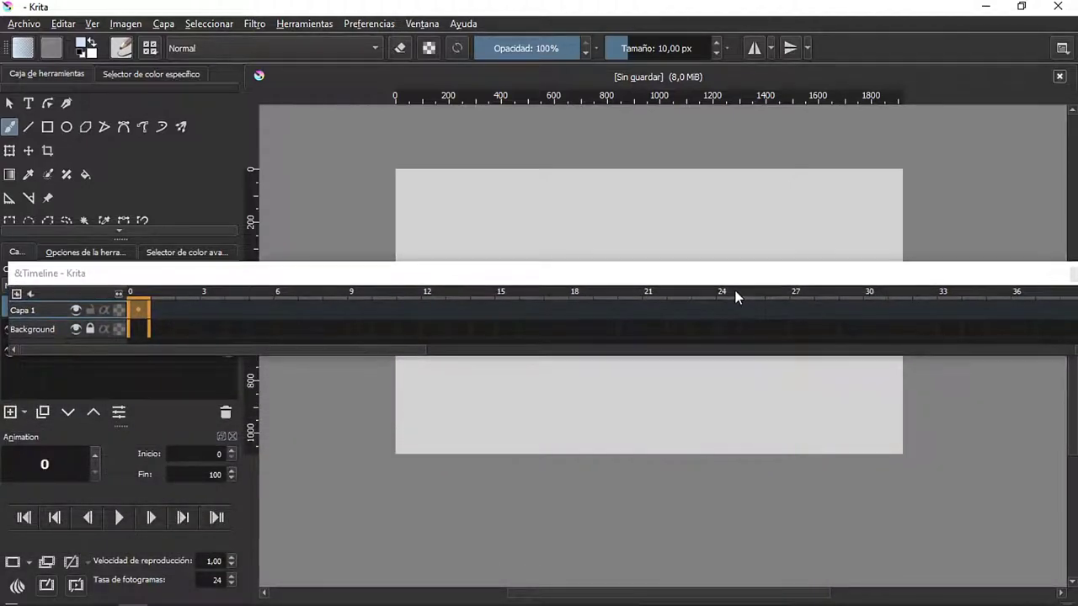
{"action": "left_click_drag", "start_coordinate": [738, 316], "coordinate": [746, 272]}
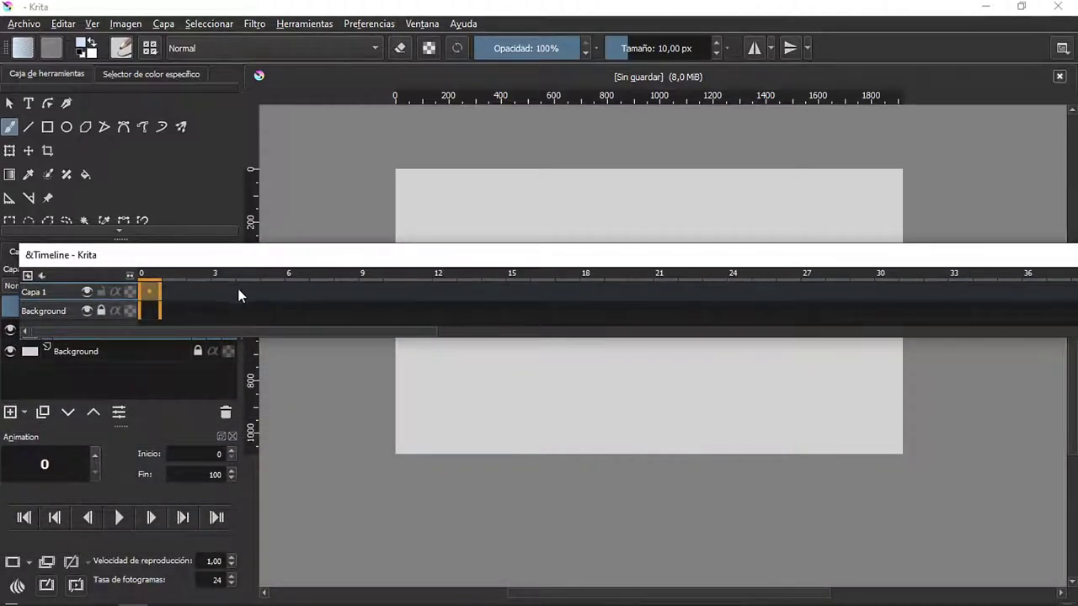
{"action": "left_click_drag", "start_coordinate": [151, 291], "coordinate": [331, 295]}
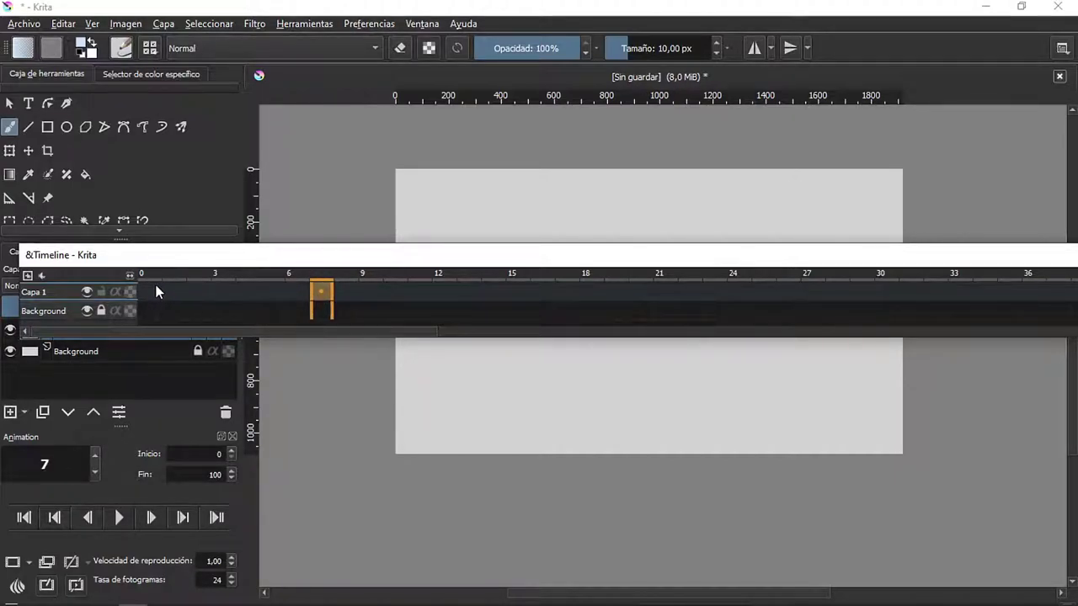
{"action": "key", "text": "ctrl+z"}
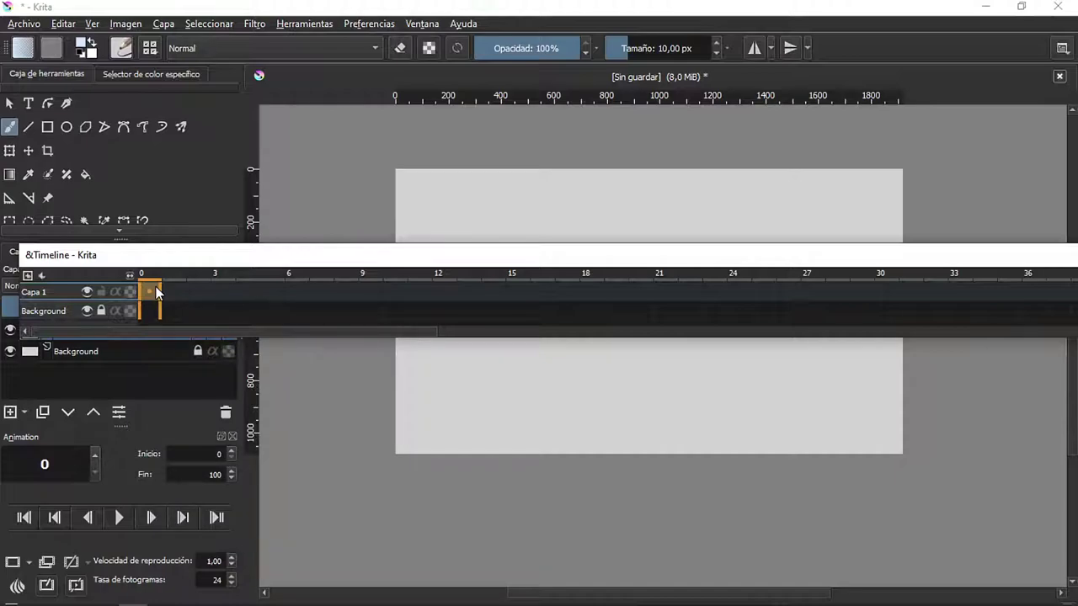
Move the Timeline docker over to the right side of the window.
{"action": "mouse_move", "coordinate": [189, 261]}
{"action": "left_mouse_down"}
{"action": "mouse_move", "coordinate": [720, 319]}
{"action": "mouse_move", "coordinate": [1052, 337]}
{"action": "left_mouse_up"}
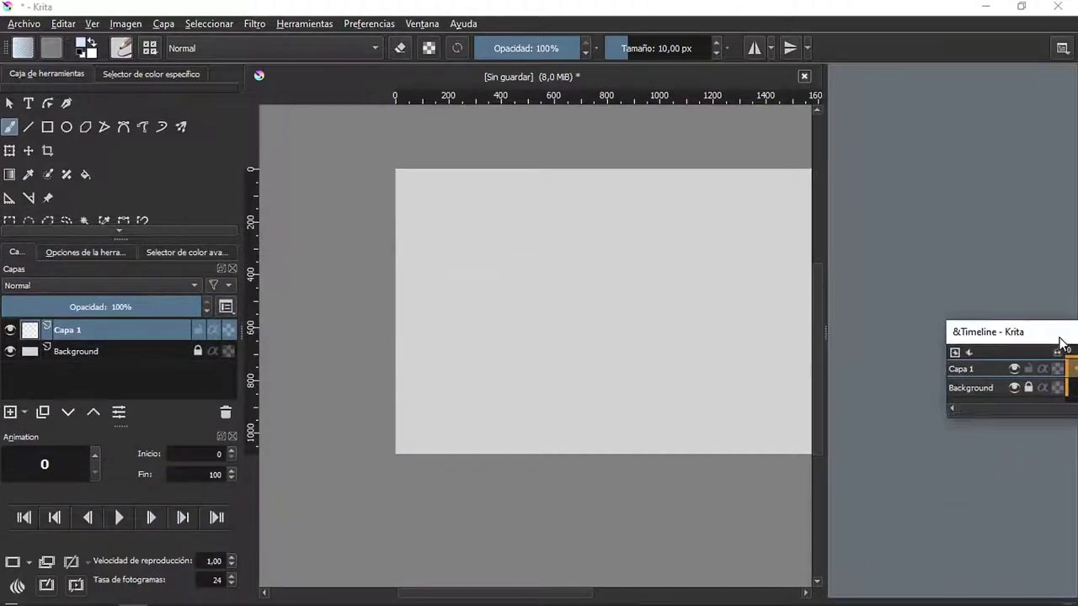
{"action": "left_click_drag", "start_coordinate": [823, 294], "coordinate": [751, 294]}
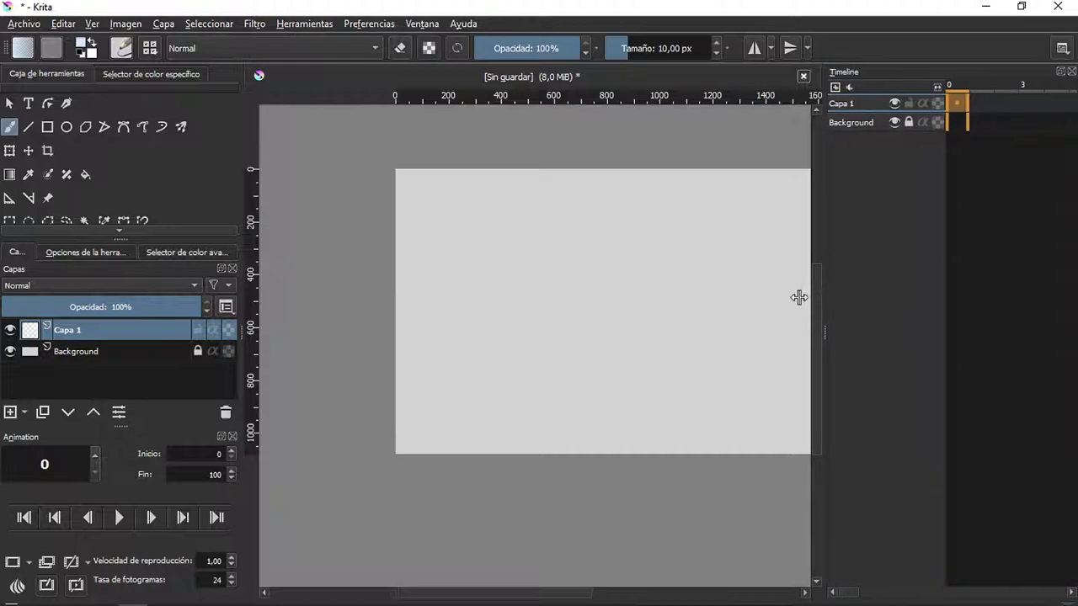
{"action": "left_click_drag", "start_coordinate": [899, 78], "coordinate": [481, 195]}
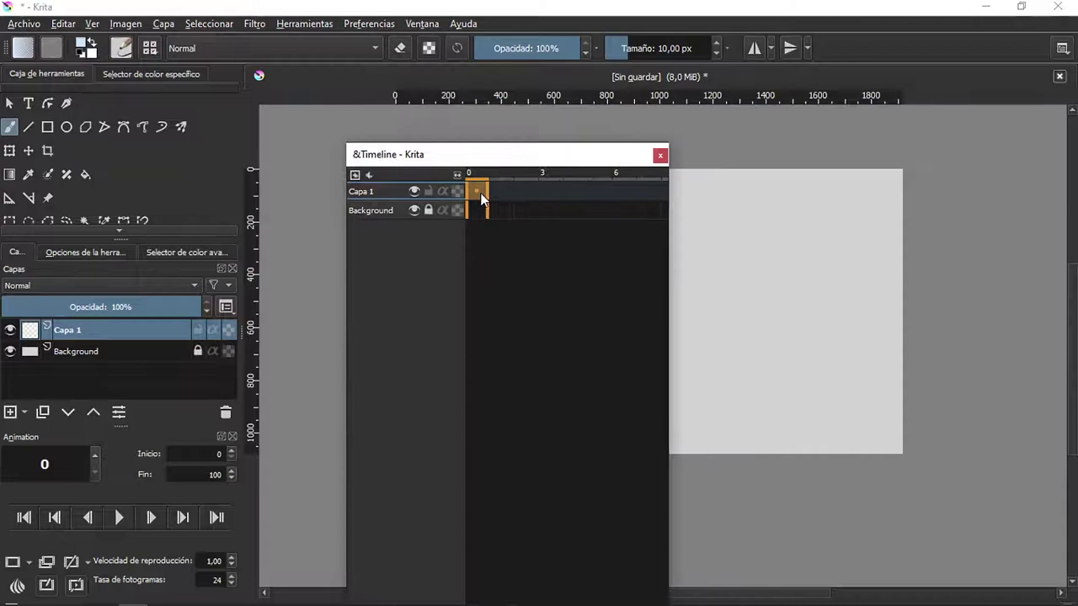
{"action": "mouse_move", "coordinate": [452, 156]}
{"action": "left_mouse_down"}
{"action": "mouse_move", "coordinate": [84, 113]}
{"action": "mouse_move", "coordinate": [106, 534]}
{"action": "mouse_move", "coordinate": [233, 207]}
{"action": "mouse_move", "coordinate": [705, 137]}
{"action": "mouse_move", "coordinate": [1048, 241]}
{"action": "left_mouse_up"}
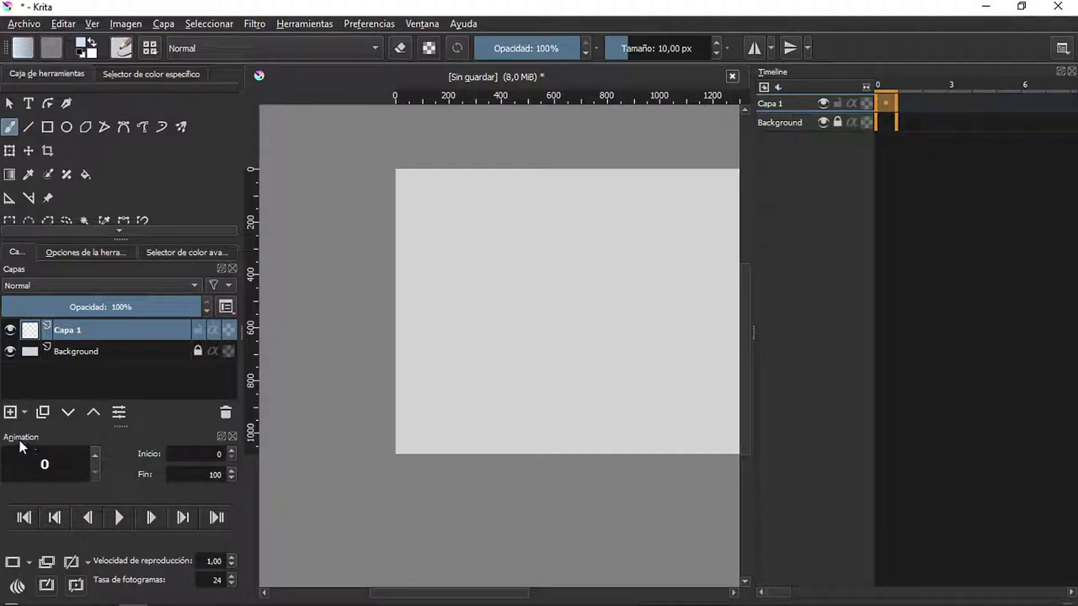
Stack the animation playback controls above the Timeline on the right.
{"action": "mouse_move", "coordinate": [156, 436]}
{"action": "left_mouse_down"}
{"action": "mouse_move", "coordinate": [859, 403]}
{"action": "mouse_move", "coordinate": [928, 520]}
{"action": "mouse_move", "coordinate": [931, 505]}
{"action": "left_mouse_up"}
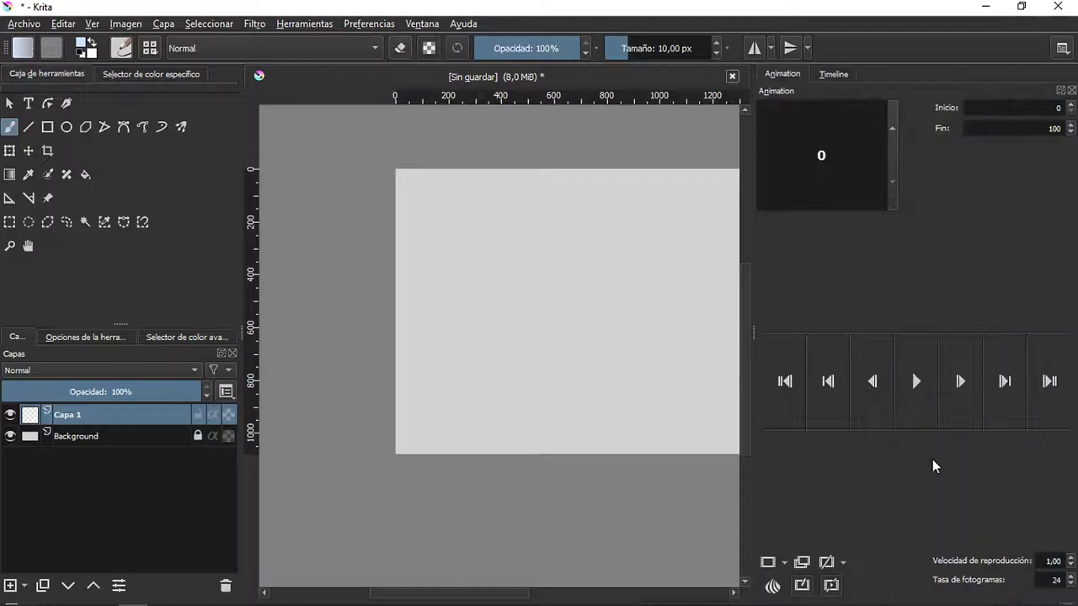
{"action": "left_click", "coordinate": [826, 77]}
{"action": "left_click", "coordinate": [791, 75]}
{"action": "left_click_drag", "start_coordinate": [941, 97], "coordinate": [968, 123]}
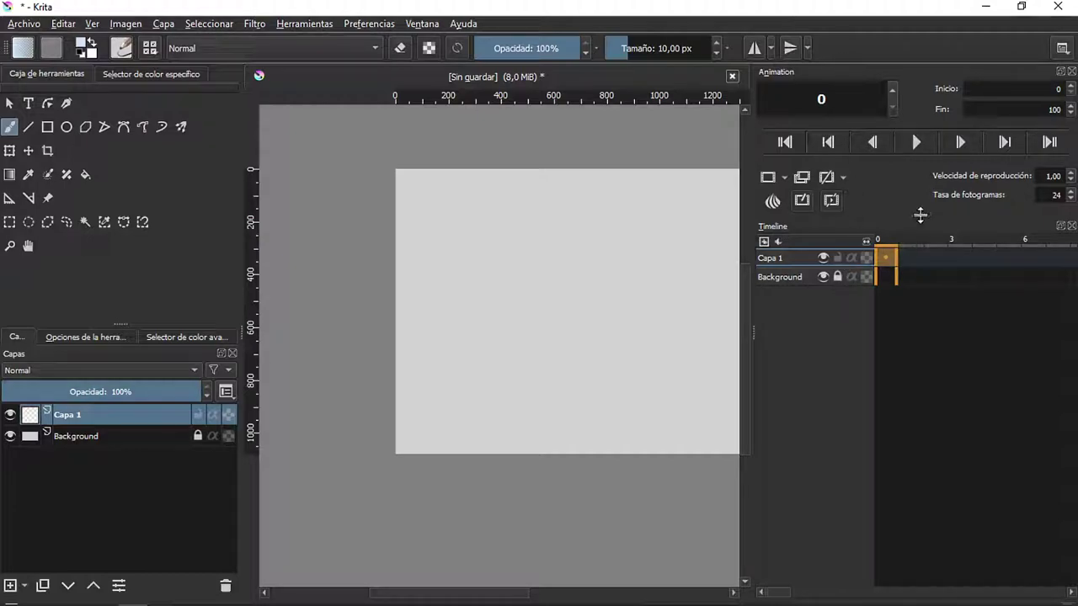
{"action": "mouse_move", "coordinate": [918, 216]}
{"action": "left_mouse_down"}
{"action": "mouse_move", "coordinate": [930, 272]}
{"action": "mouse_move", "coordinate": [921, 223]}
{"action": "mouse_move", "coordinate": [908, 273]}
{"action": "left_mouse_up"}
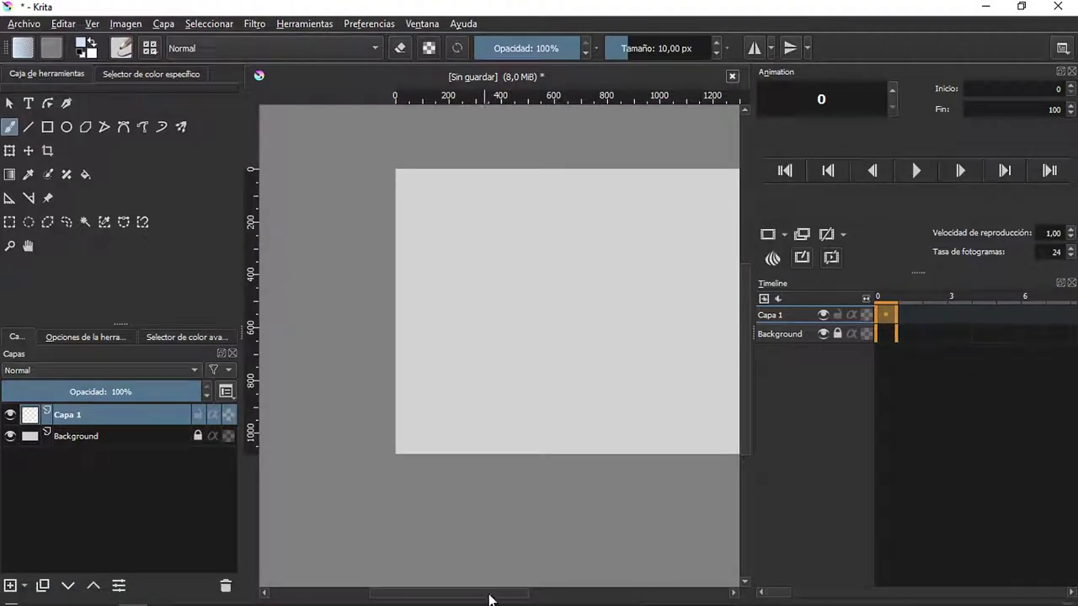
Adjust the bottom area and move the Layers panel up slightly.
{"action": "left_click_drag", "start_coordinate": [492, 593], "coordinate": [528, 595]}
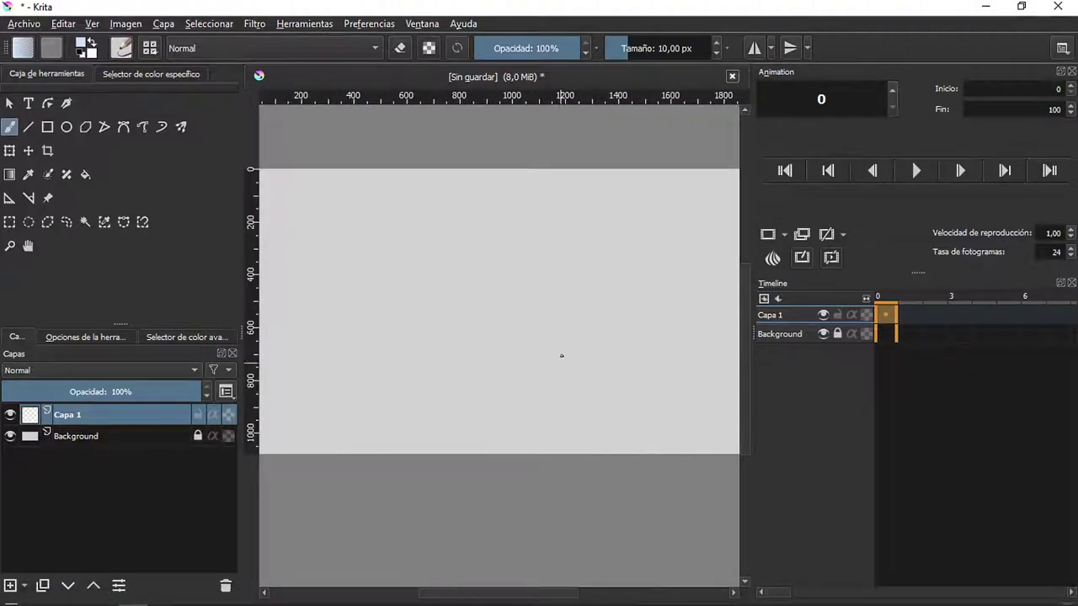
{"action": "scroll", "coordinate": [561, 356], "scroll_direction": "down", "scroll_amount": 1}
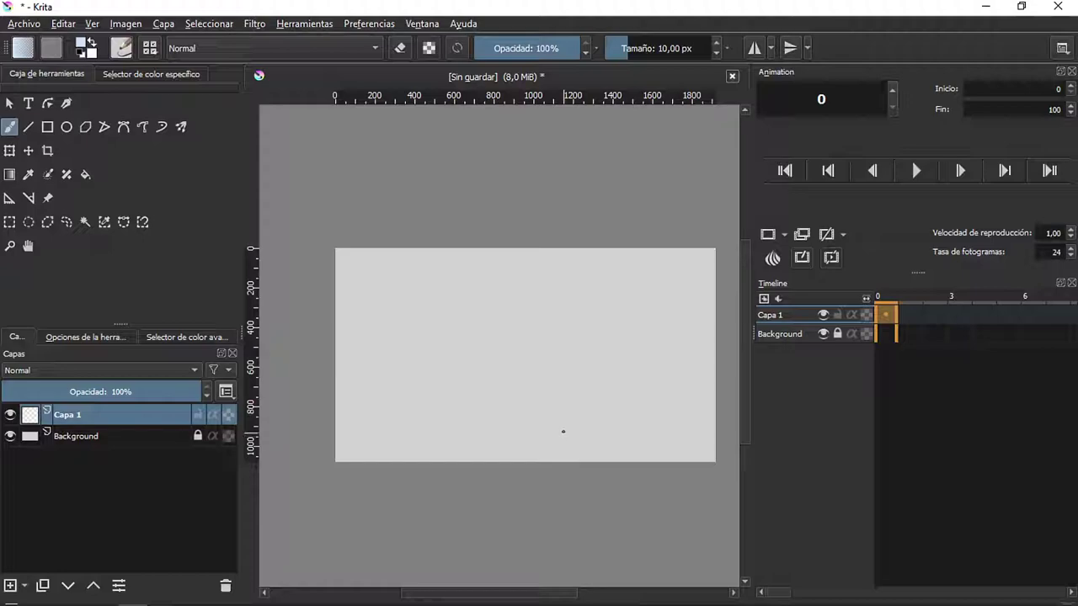
{"action": "scroll", "coordinate": [563, 436], "scroll_direction": "up", "scroll_amount": 1}
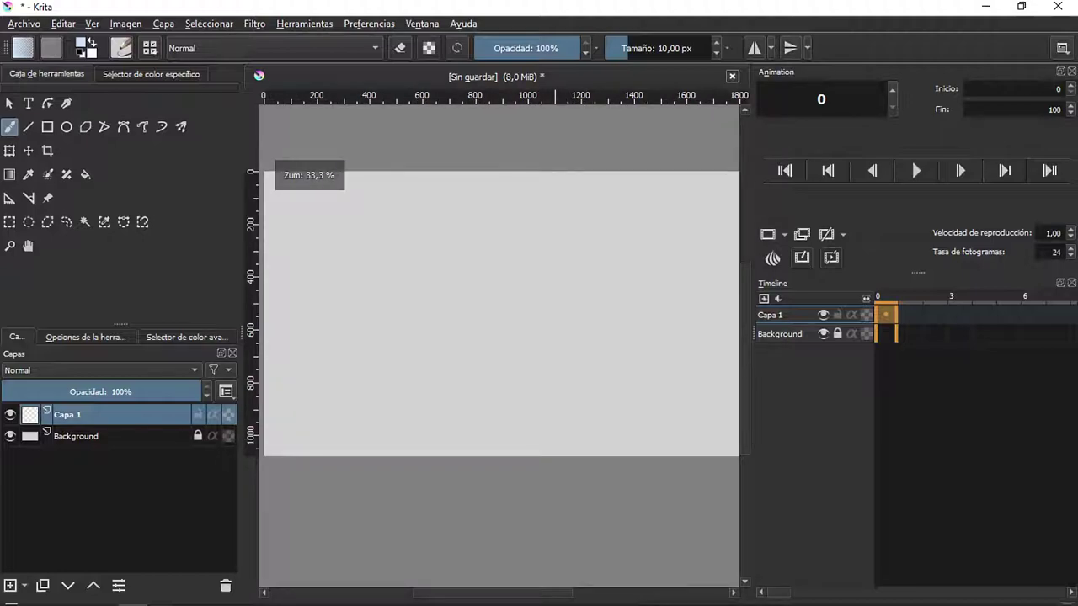
{"action": "left_click_drag", "start_coordinate": [132, 325], "coordinate": [135, 279]}
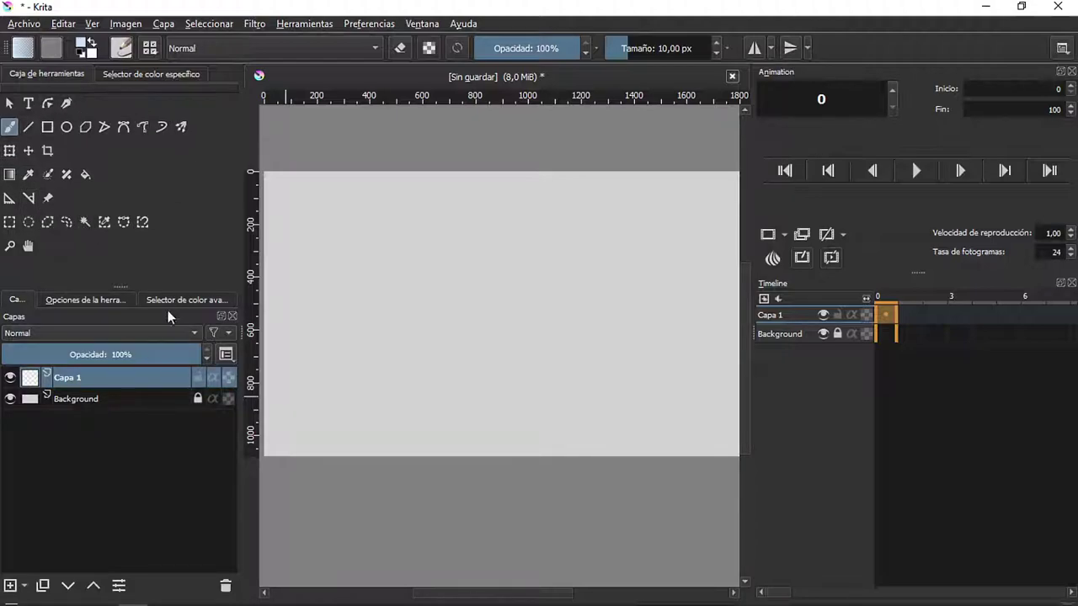
{"action": "left_click", "coordinate": [77, 399]}
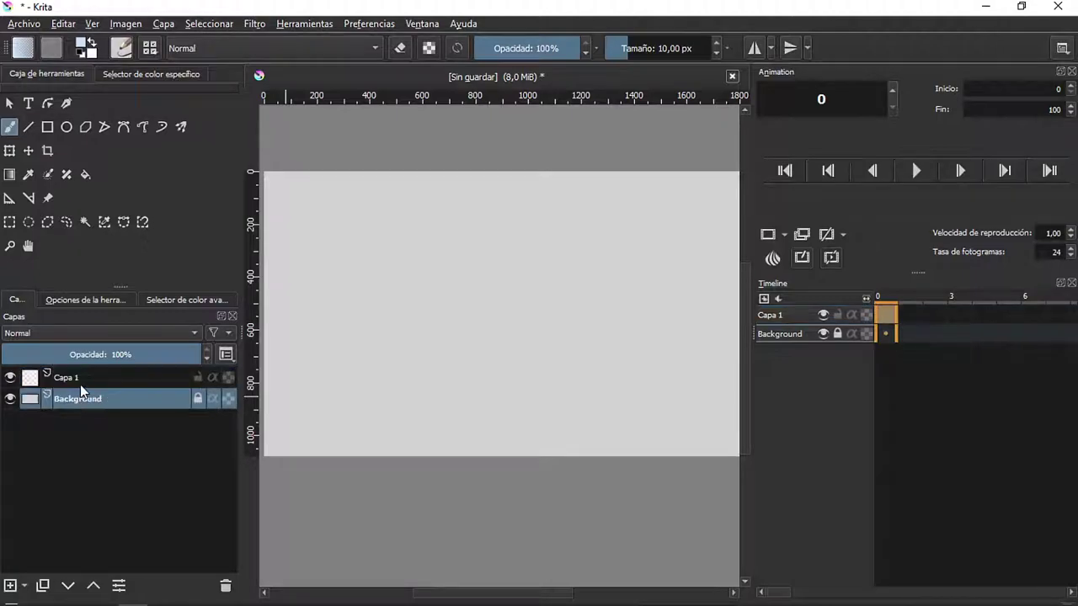
{"action": "left_click", "coordinate": [80, 384]}
{"action": "left_click", "coordinate": [10, 400]}
{"action": "left_click", "coordinate": [10, 377]}
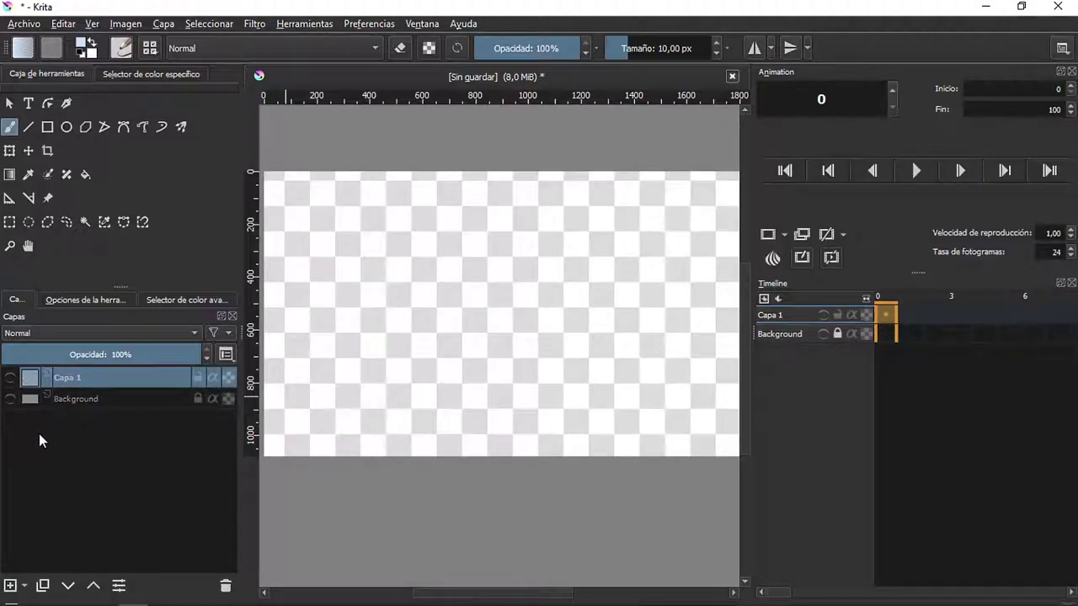
{"action": "left_click", "coordinate": [10, 400]}
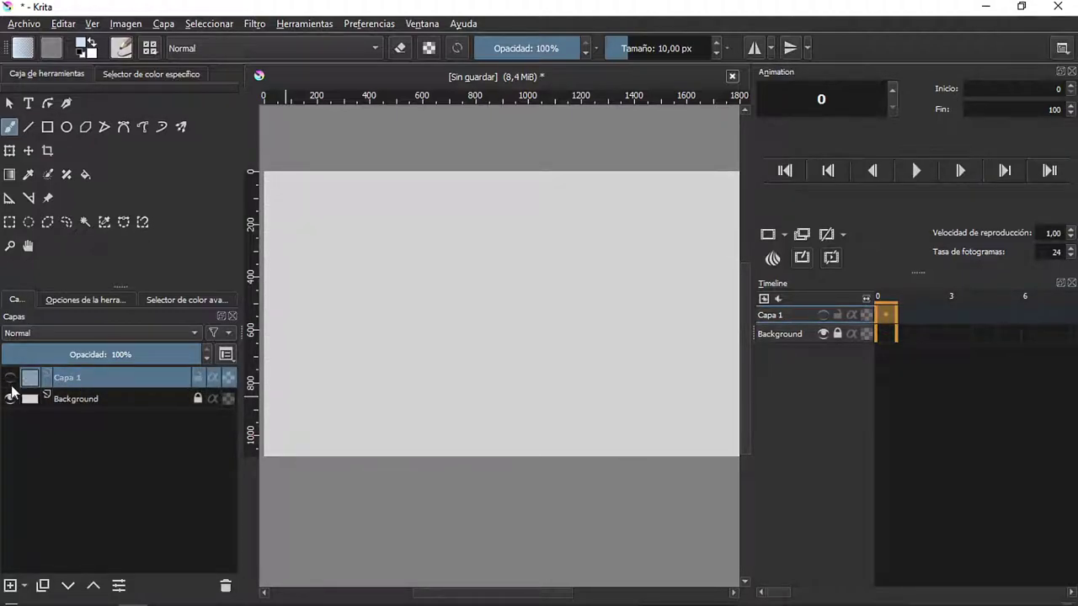
{"action": "left_click", "coordinate": [10, 377]}
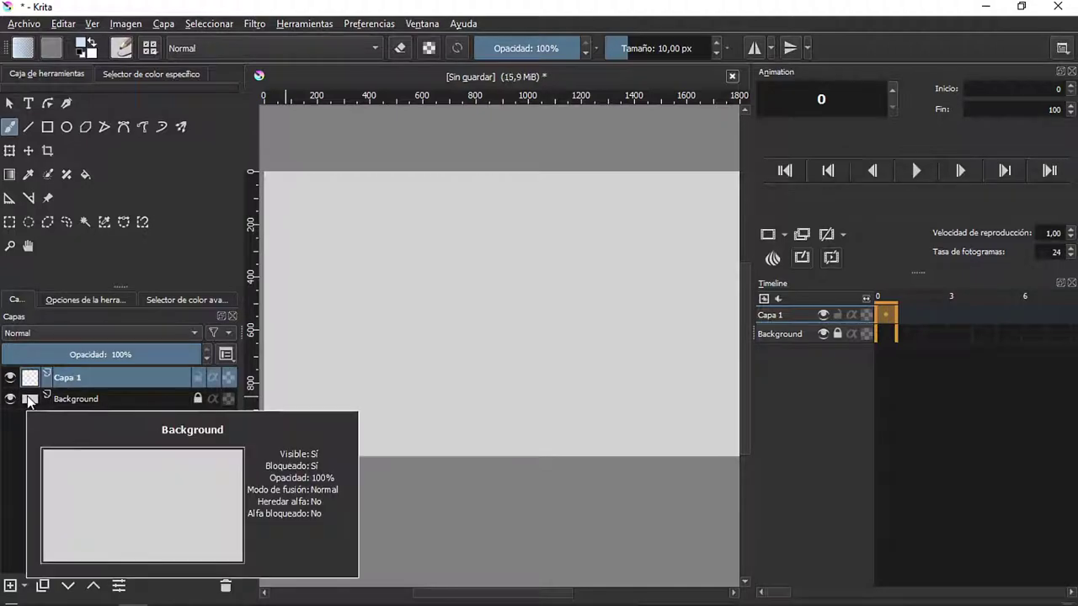
{"action": "left_click", "coordinate": [97, 399]}
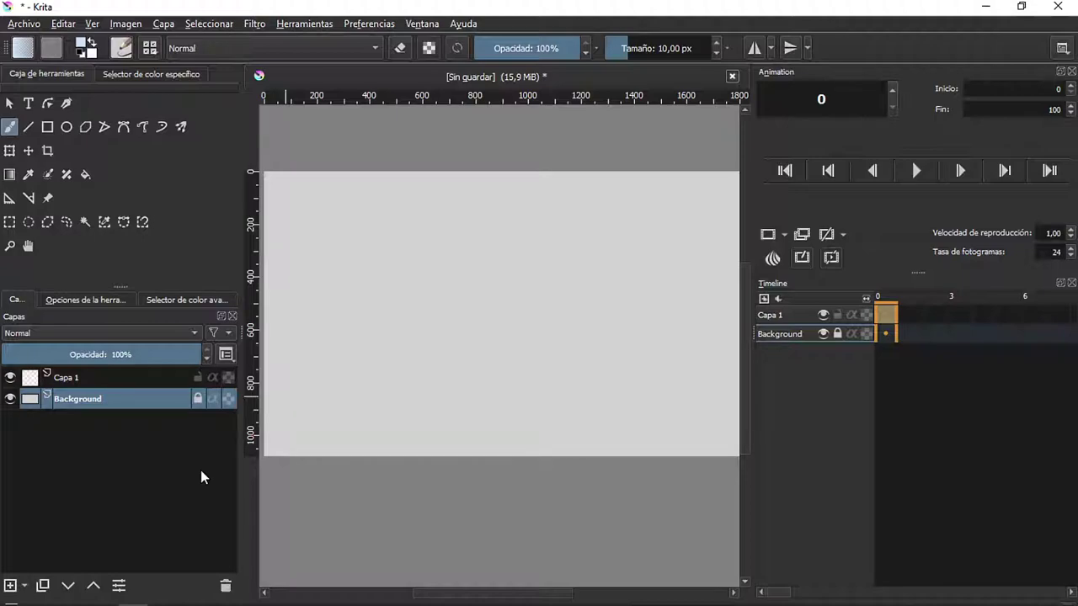
{"action": "left_click", "coordinate": [78, 377]}
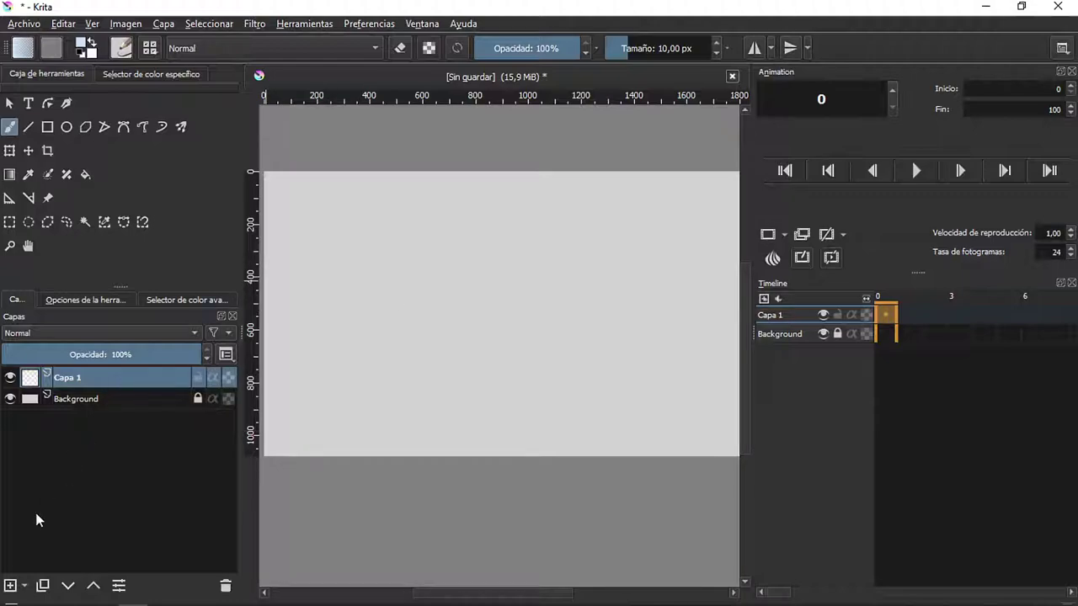
Add two new layers and rename Capa 1 to pelota.
{"action": "left_click", "coordinate": [11, 585]}
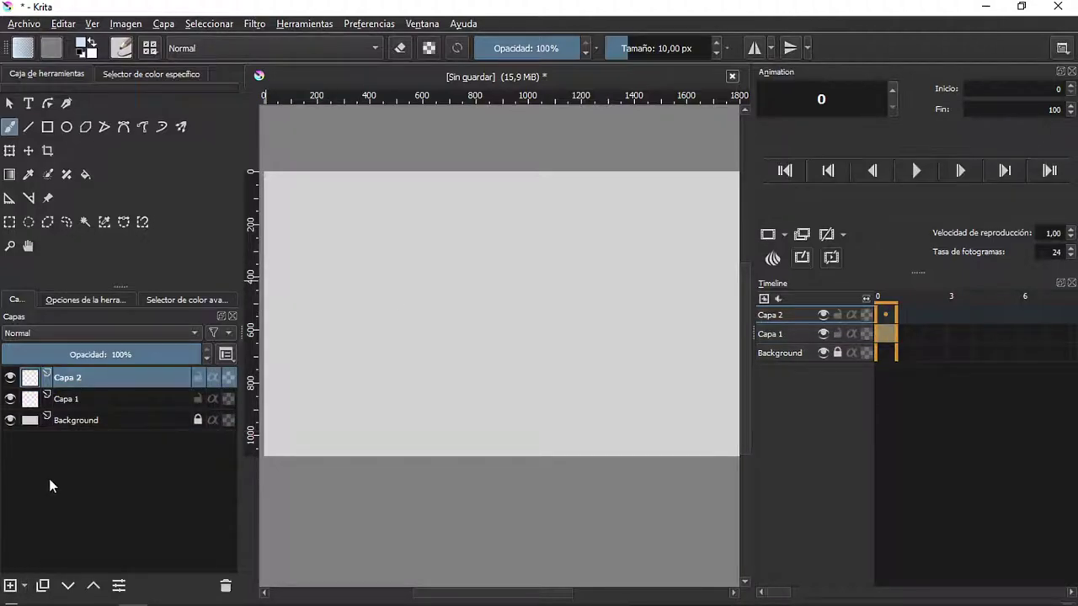
{"action": "left_click", "coordinate": [10, 586]}
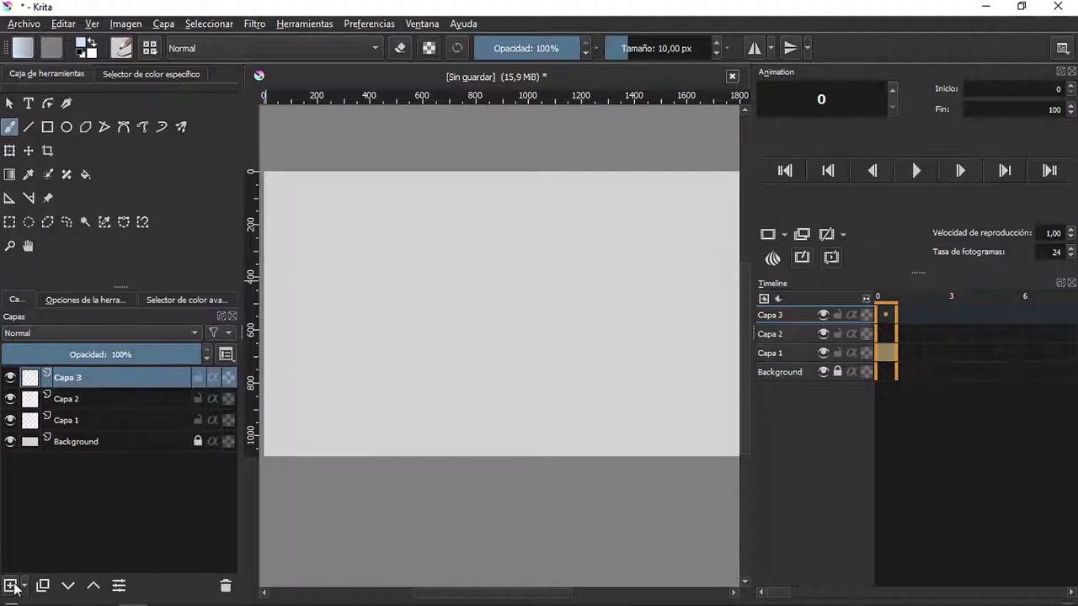
{"action": "double_click", "coordinate": [67, 421]}
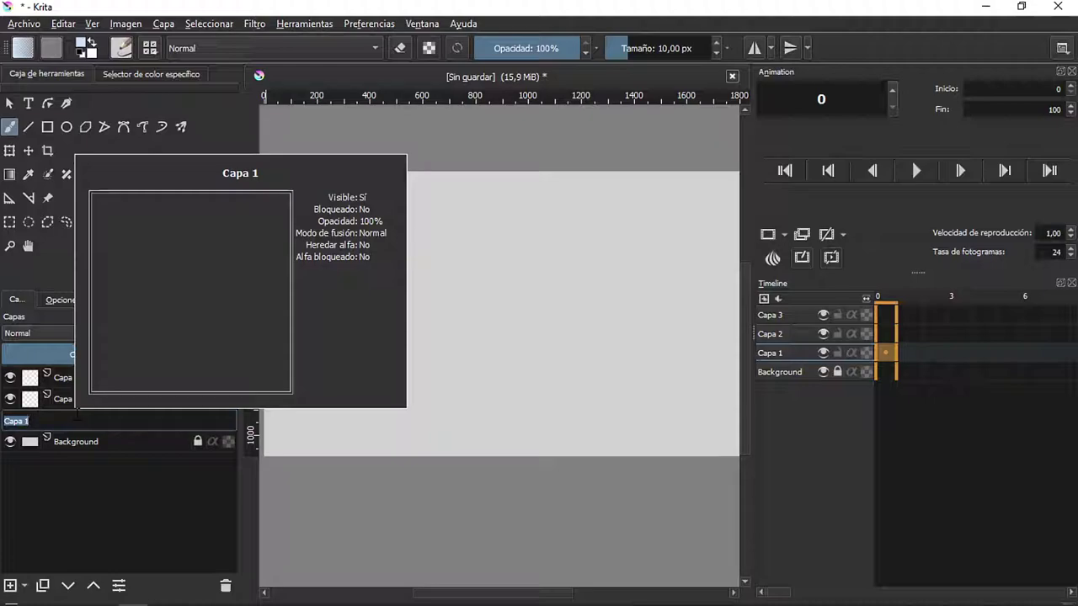
{"action": "type", "text": "pelota"}
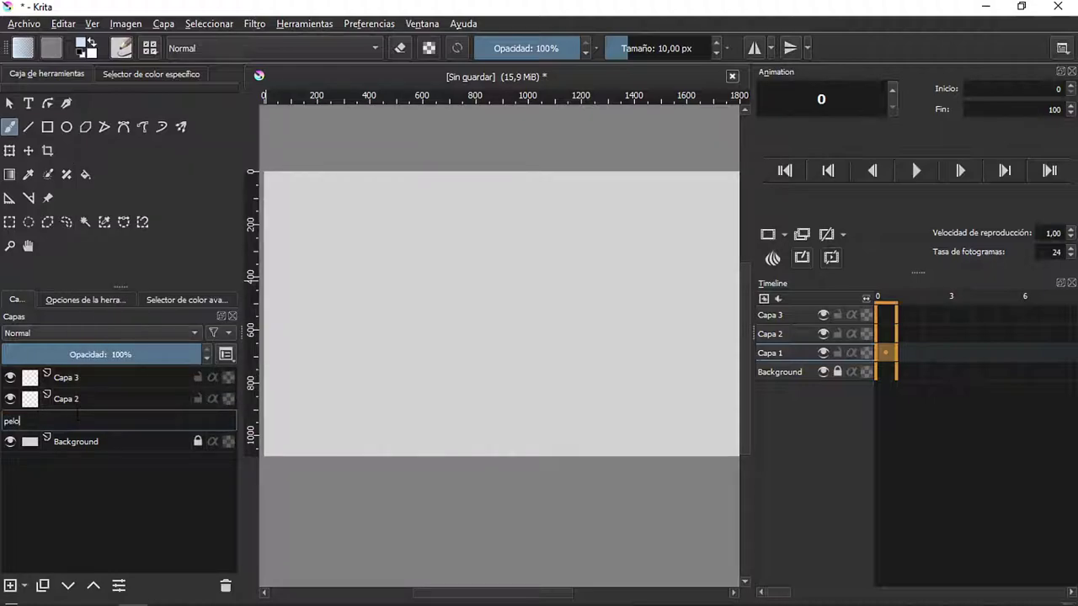
{"action": "key", "text": "Return"}
Rename Capa 2 to fondo and Capa 3 to sol.
{"action": "double_click", "coordinate": [69, 400]}
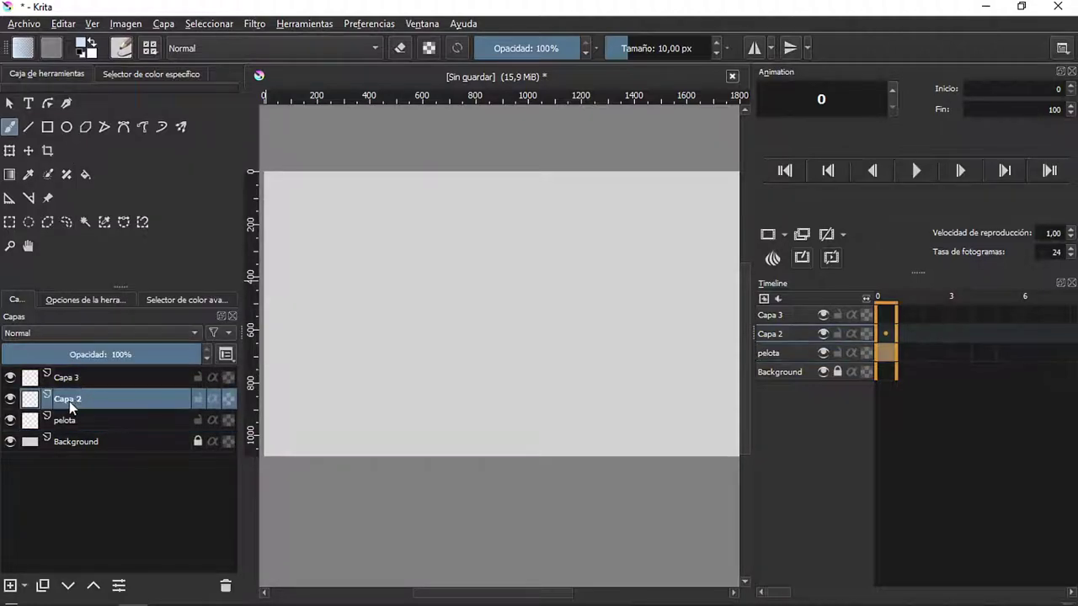
{"action": "type", "text": "fondo"}
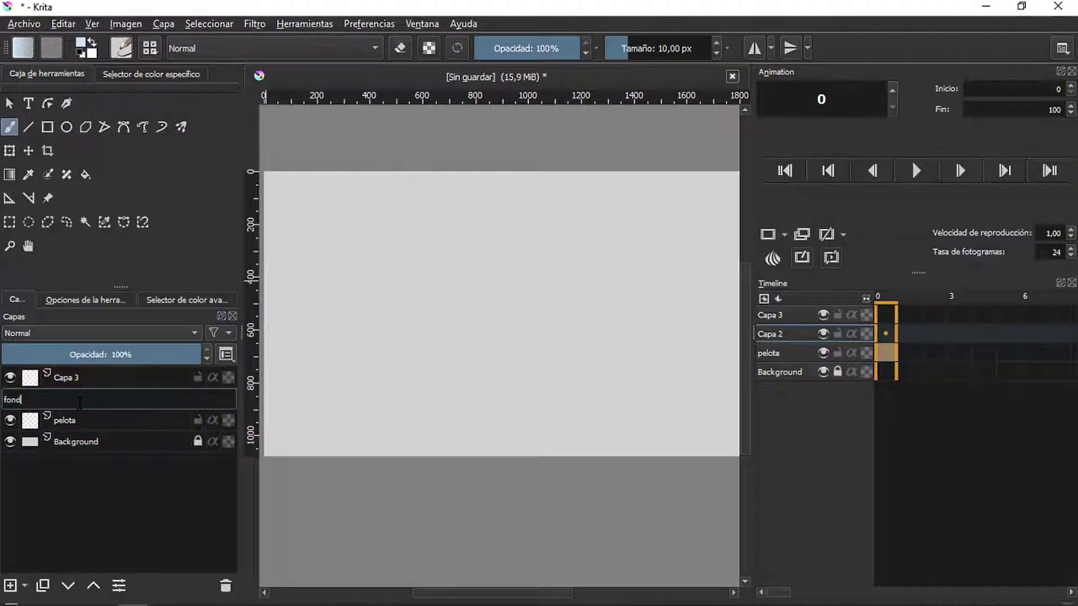
{"action": "key", "text": "Return"}
{"action": "left_click", "coordinate": [67, 383]}
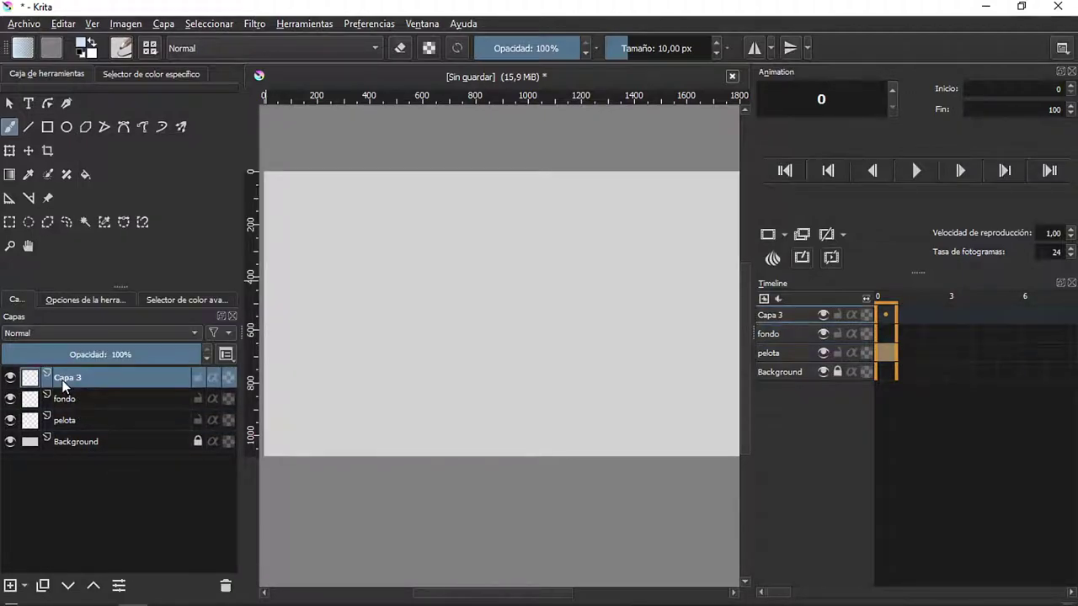
{"action": "double_click", "coordinate": [65, 380]}
{"action": "type", "text": "sol"}
{"action": "key", "text": "Return"}
Drag the pelota layer to the top, above sol and fondo.
{"action": "left_click", "coordinate": [94, 400]}
{"action": "left_click", "coordinate": [85, 413]}
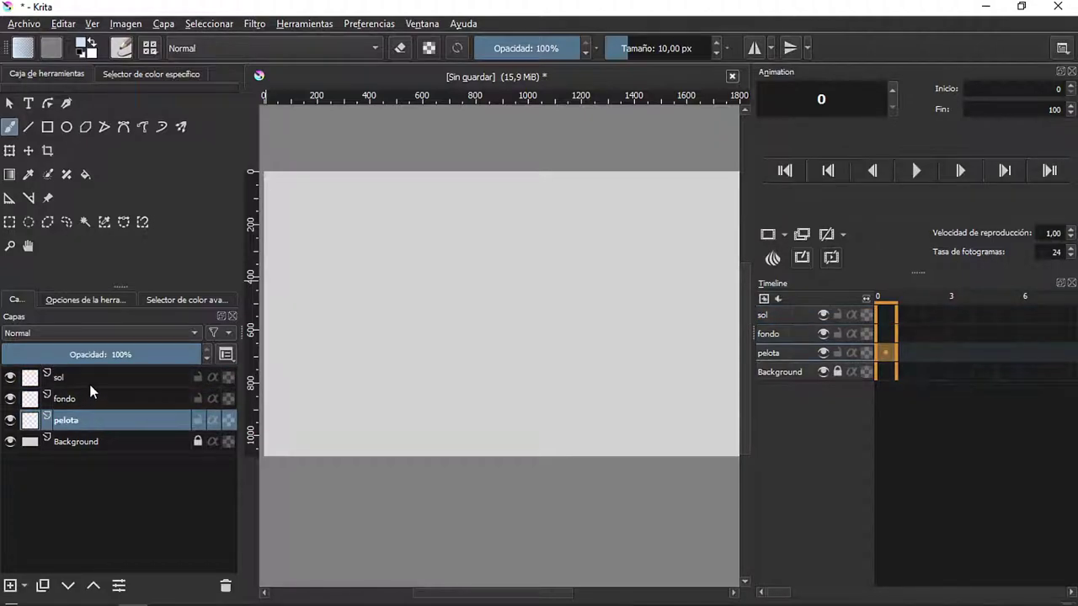
{"action": "left_click", "coordinate": [89, 384]}
{"action": "left_click", "coordinate": [84, 404]}
{"action": "left_click", "coordinate": [86, 419]}
{"action": "left_click", "coordinate": [90, 378]}
{"action": "left_click", "coordinate": [91, 399]}
{"action": "left_click", "coordinate": [86, 421]}
{"action": "left_click_drag", "start_coordinate": [65, 425], "coordinate": [74, 376]}
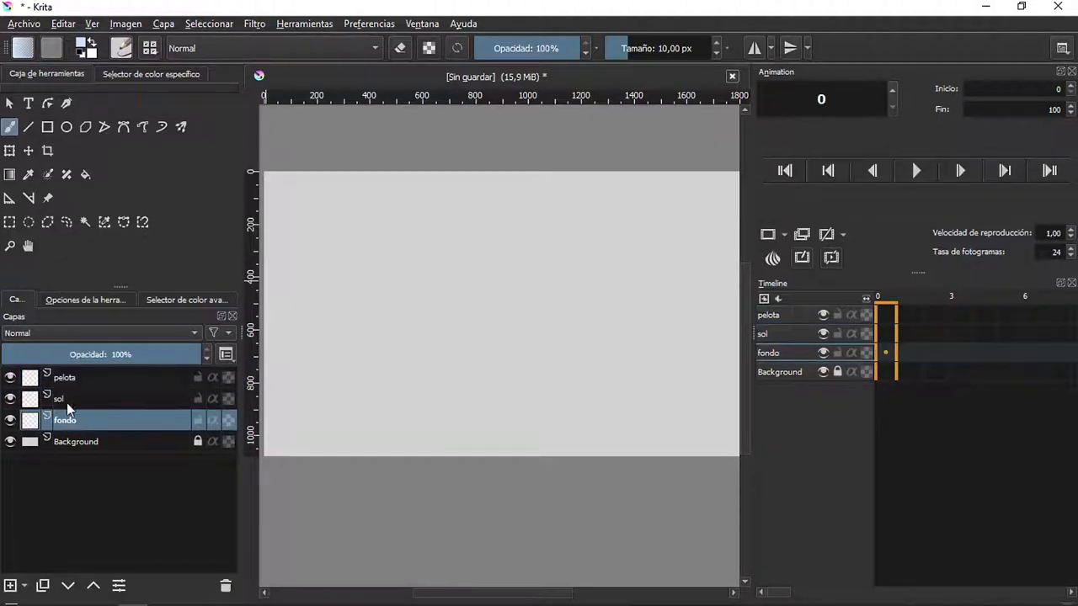
Select sol, fondo and pelota's frame-0 keyframe to check the new order.
{"action": "left_click", "coordinate": [59, 399]}
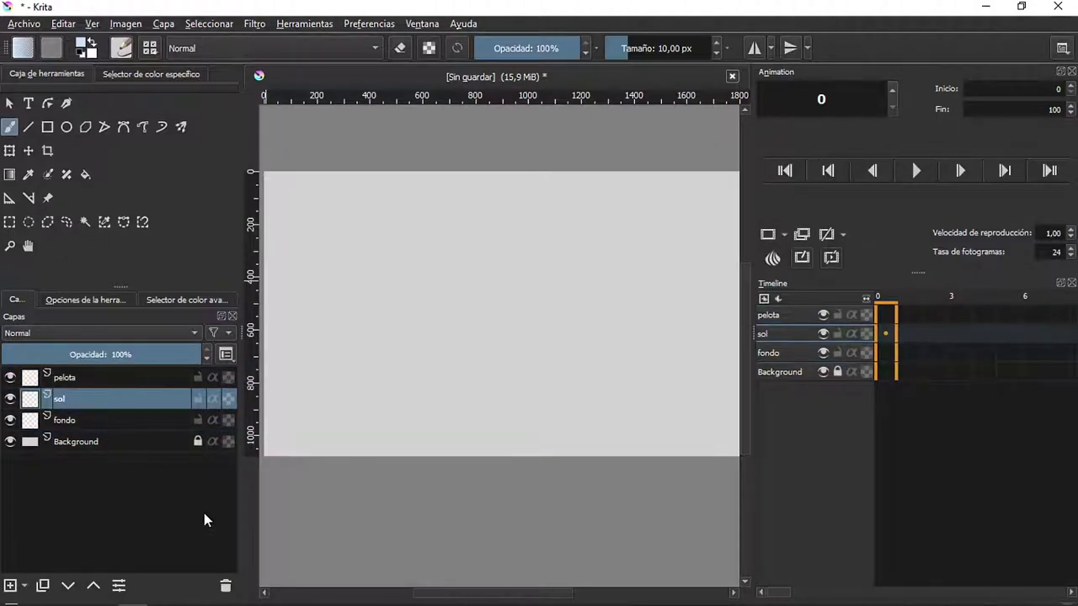
{"action": "left_click", "coordinate": [115, 421]}
{"action": "left_click", "coordinate": [114, 397]}
{"action": "left_click", "coordinate": [113, 379]}
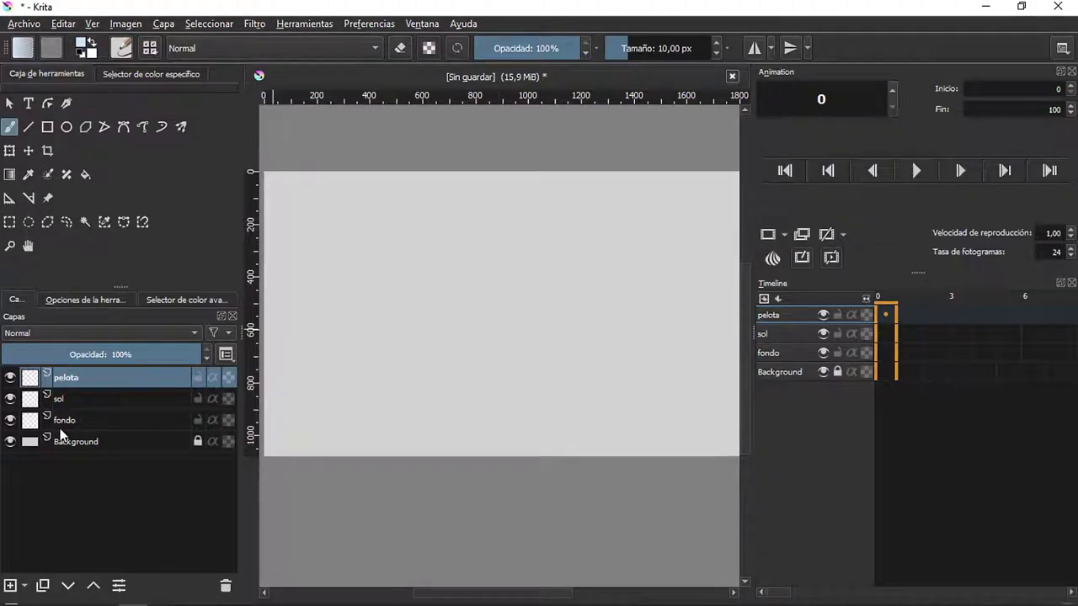
{"action": "left_click", "coordinate": [74, 407]}
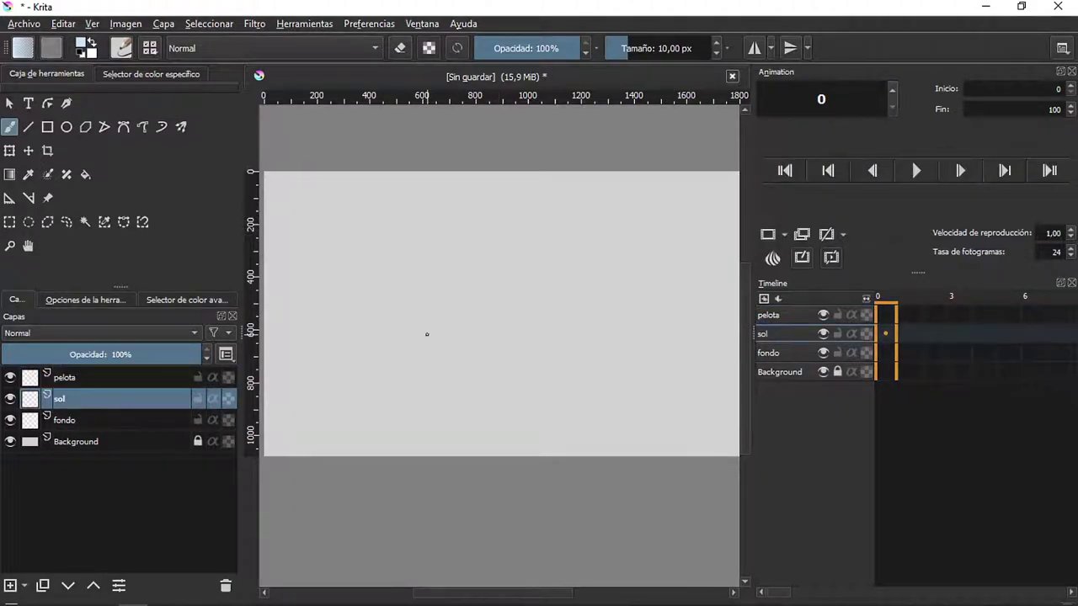
{"action": "left_click", "coordinate": [158, 417]}
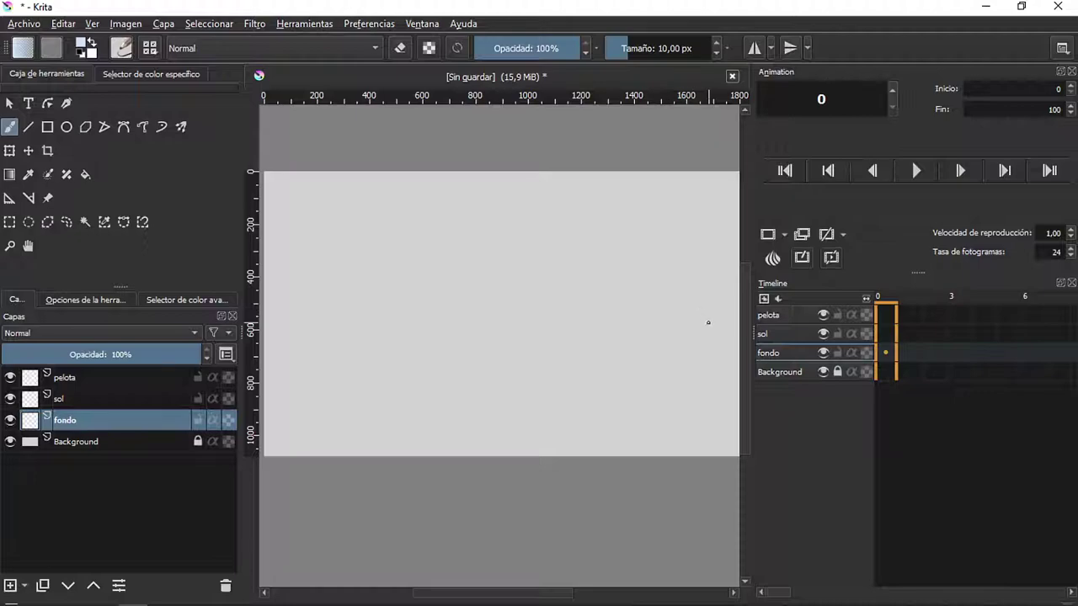
{"action": "left_click", "coordinate": [886, 315]}
Cycle through the pelota, sol and fondo layers, leaving pelota active.
{"action": "left_click", "coordinate": [97, 400]}
{"action": "left_click", "coordinate": [96, 384]}
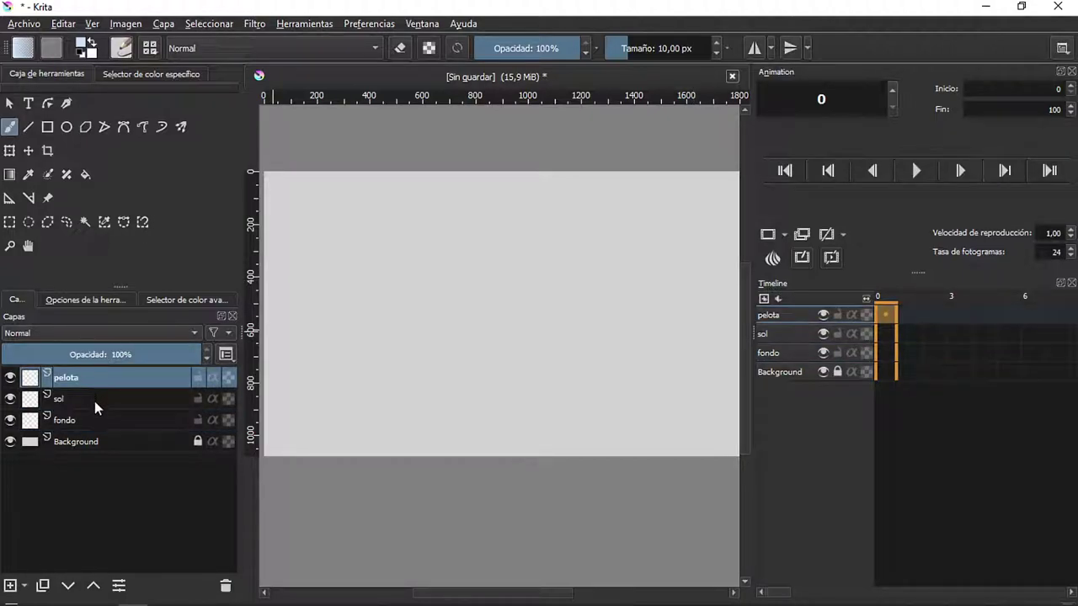
{"action": "left_click", "coordinate": [94, 400]}
{"action": "left_click", "coordinate": [91, 417]}
{"action": "left_click", "coordinate": [96, 398]}
{"action": "left_click", "coordinate": [100, 382]}
{"action": "left_click", "coordinate": [86, 401]}
{"action": "left_click", "coordinate": [93, 419]}
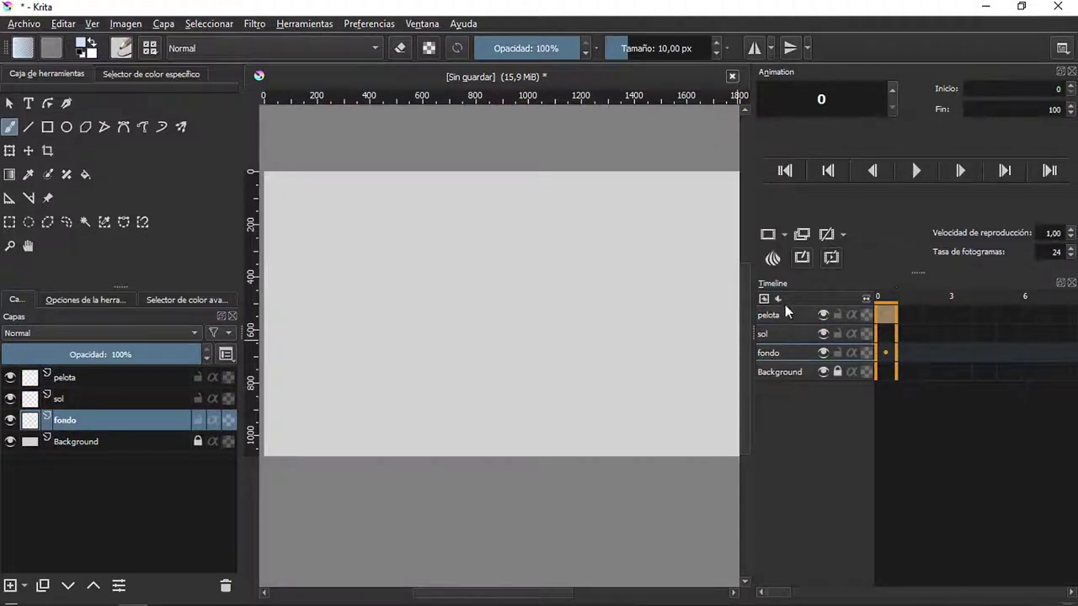
{"action": "left_click", "coordinate": [93, 400]}
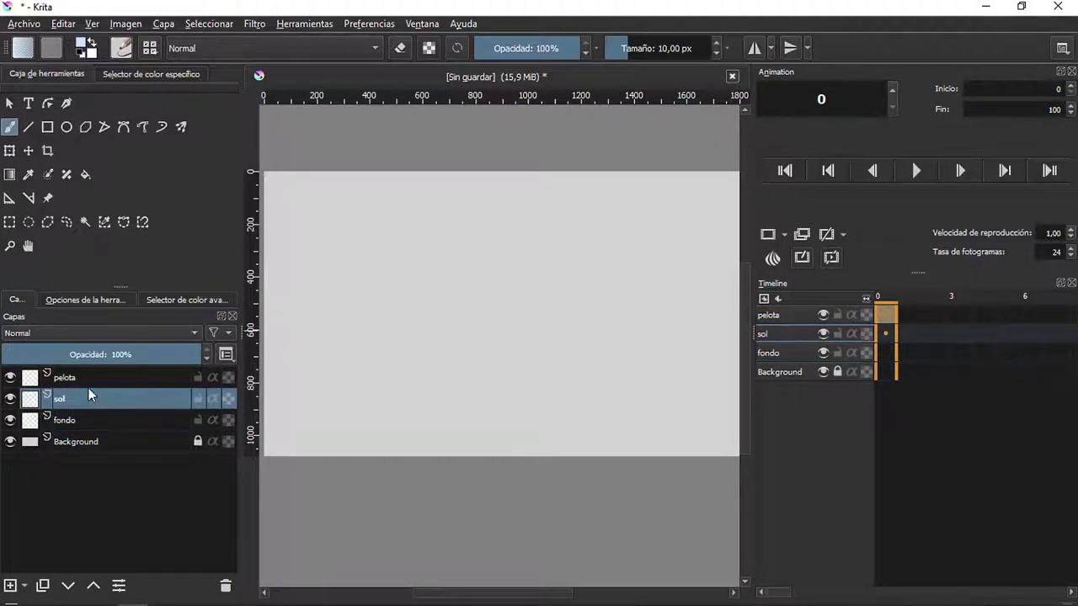
{"action": "left_click", "coordinate": [131, 379]}
{"action": "left_click", "coordinate": [81, 400]}
{"action": "left_click", "coordinate": [84, 421]}
{"action": "left_click", "coordinate": [87, 400]}
{"action": "left_click", "coordinate": [126, 379]}
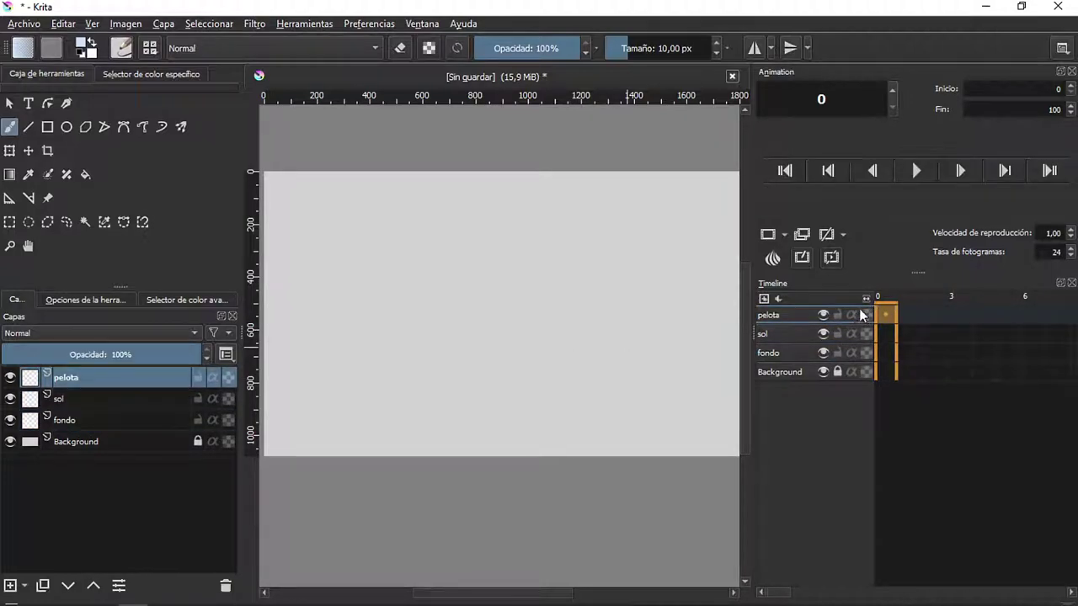
{"action": "left_click_drag", "start_coordinate": [905, 314], "coordinate": [953, 313]}
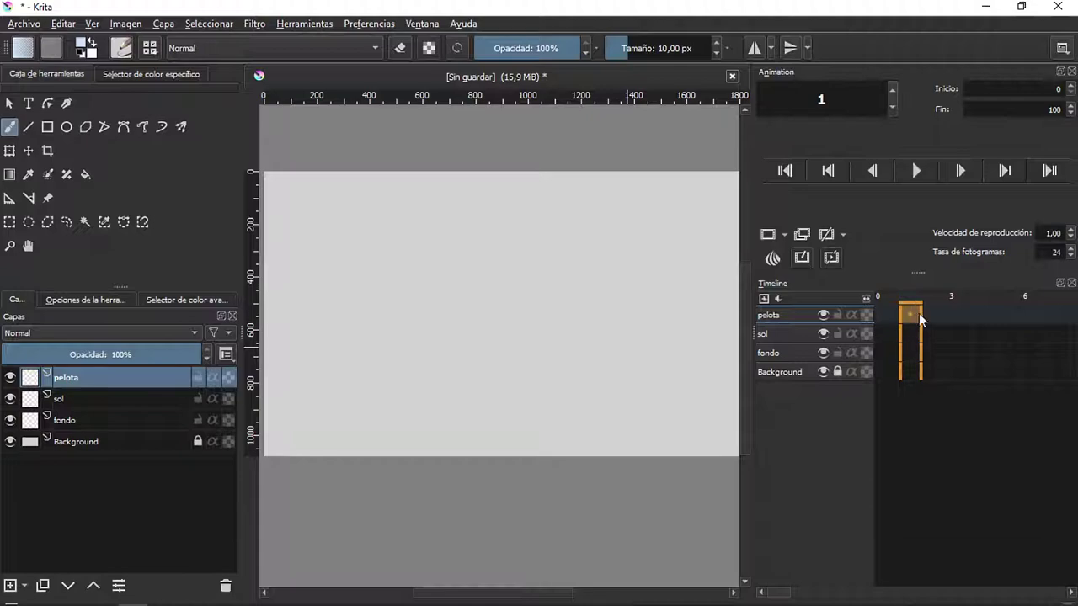
{"action": "key", "text": "ctrl+z"}
{"action": "left_click_drag", "start_coordinate": [902, 312], "coordinate": [983, 315]}
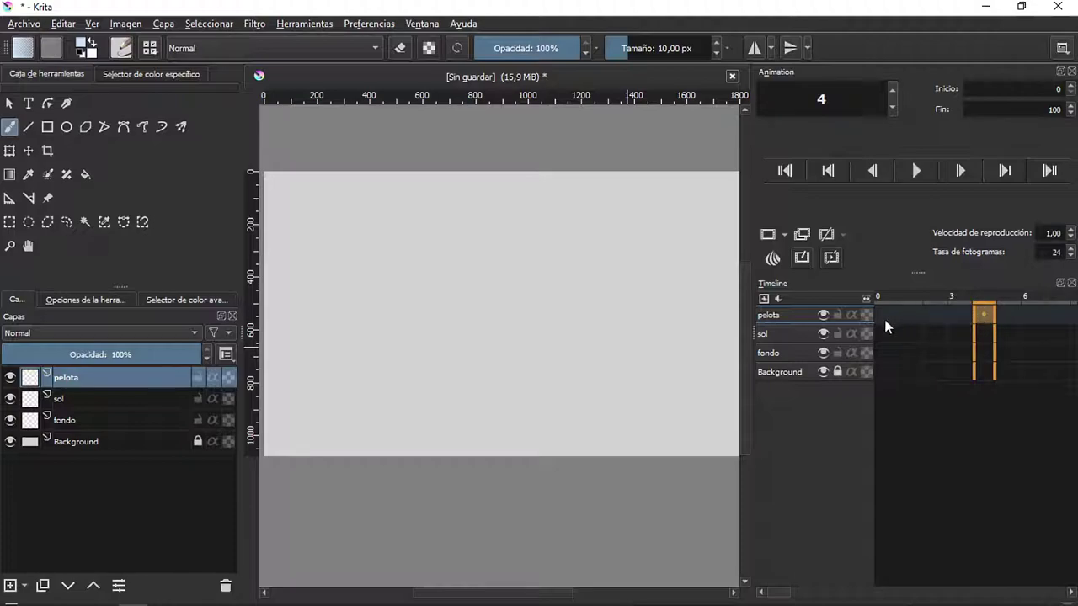
{"action": "key", "text": "ctrl+z"}
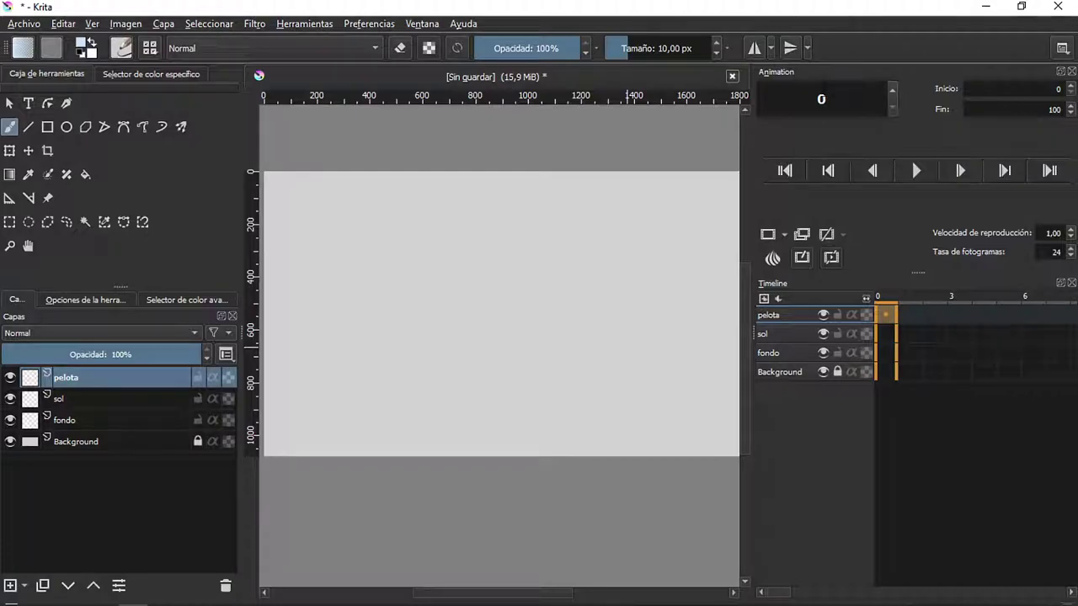
{"action": "left_click_drag", "start_coordinate": [913, 303], "coordinate": [961, 314]}
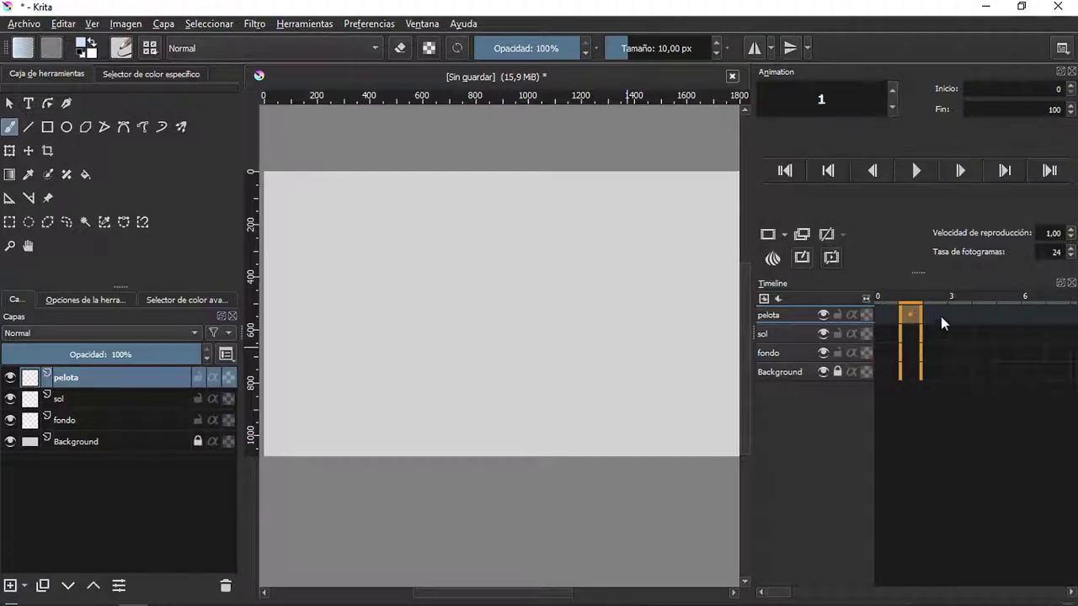
{"action": "key", "text": "ctrl+z"}
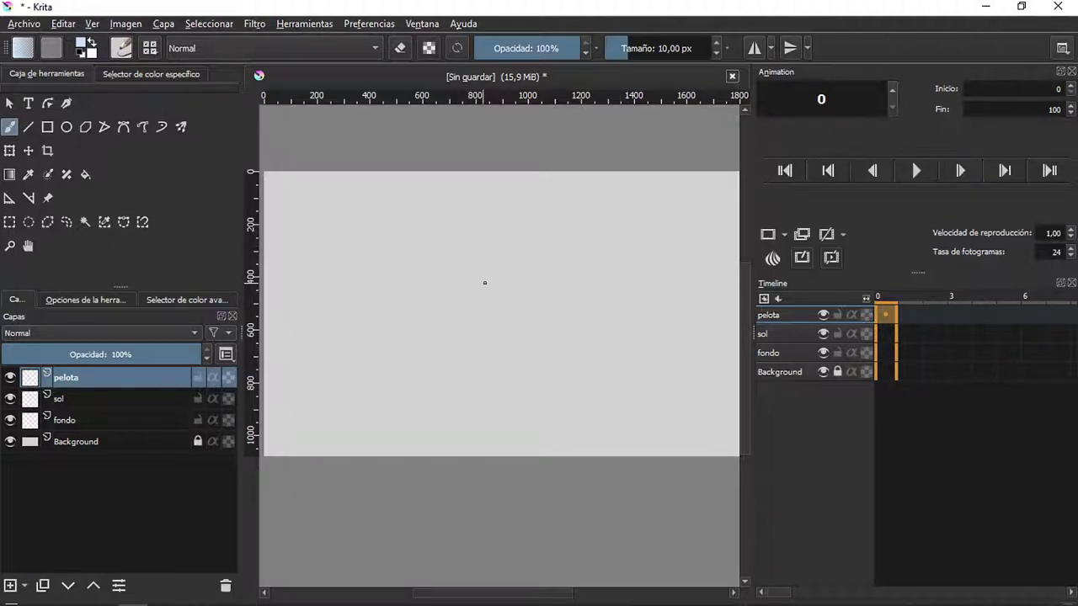
{"action": "left_click_drag", "start_coordinate": [886, 315], "coordinate": [952, 317]}
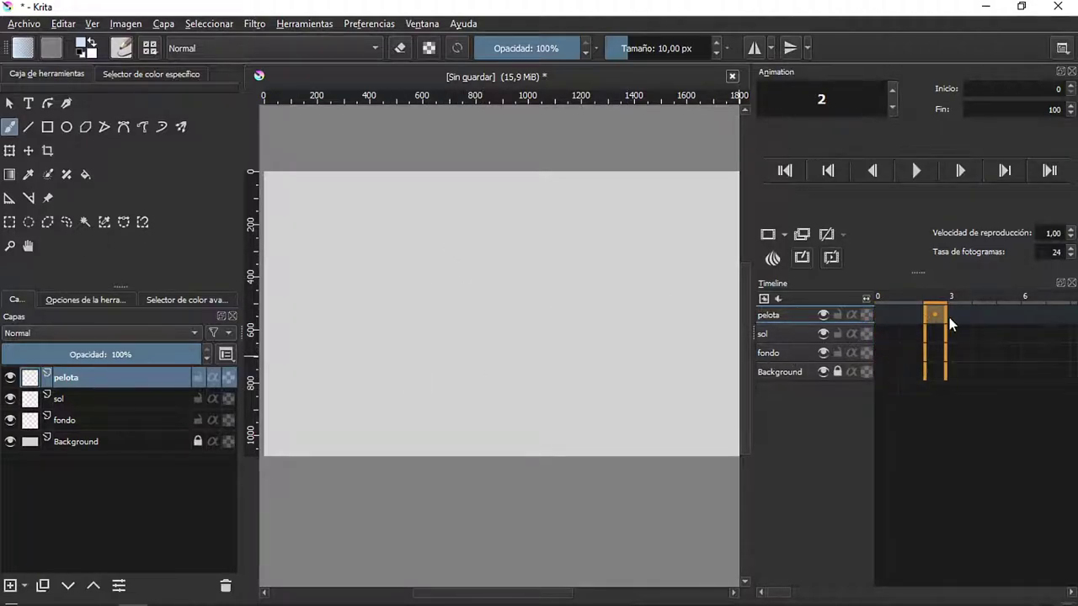
{"action": "key", "text": "ctrl+z"}
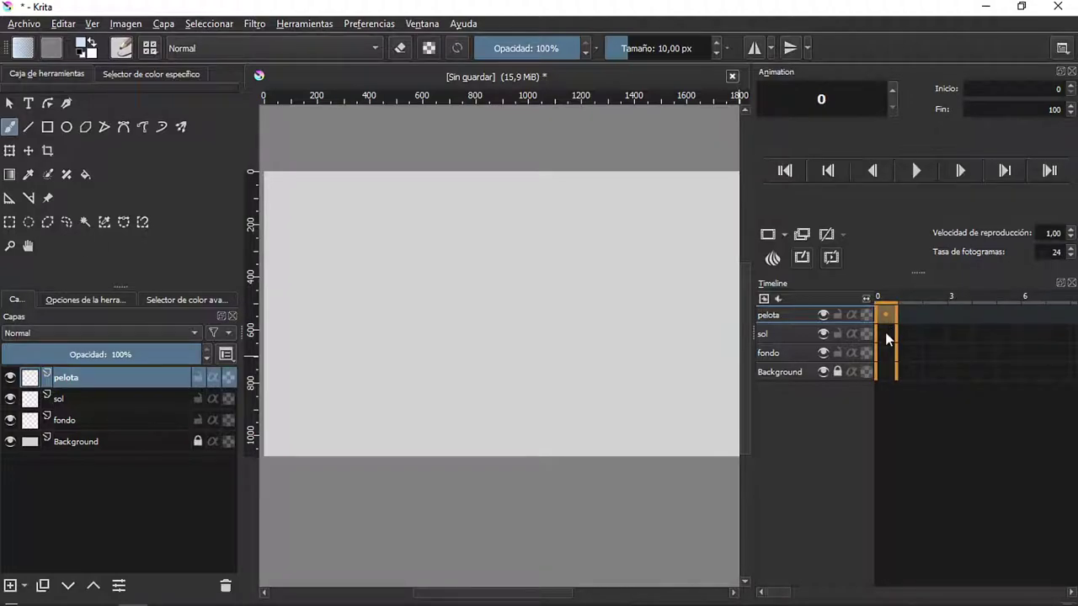